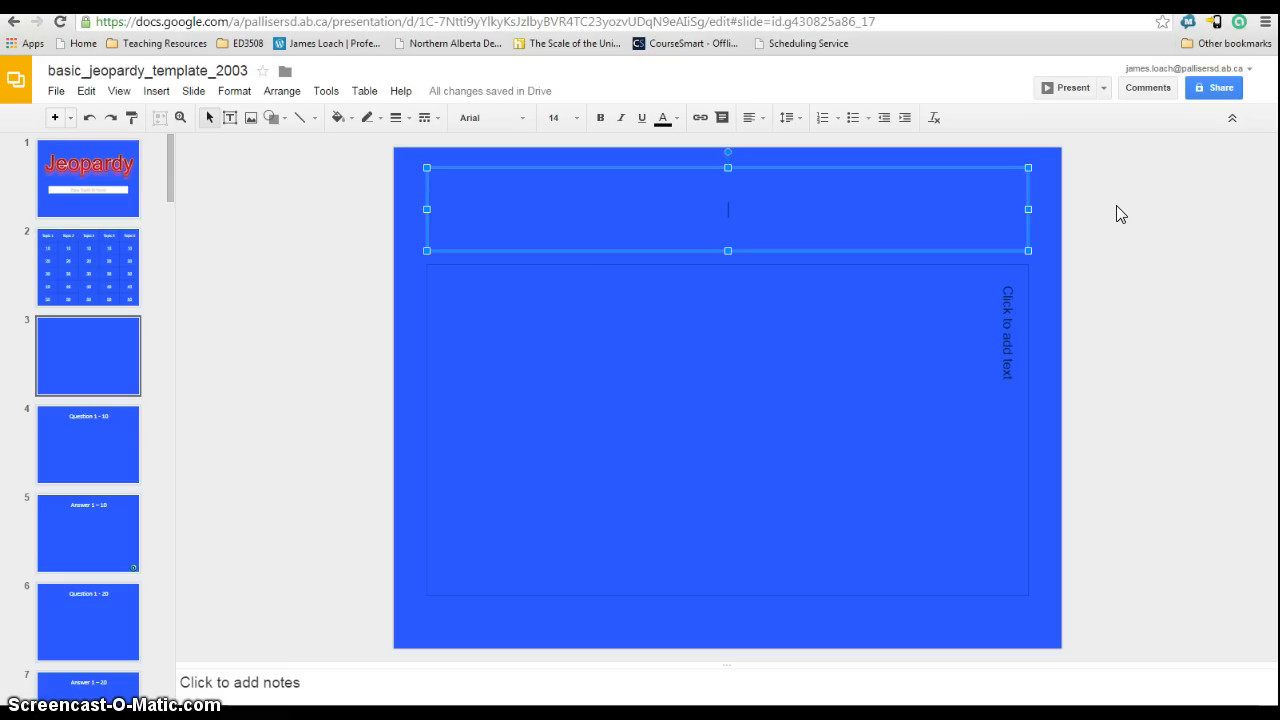
# - Enter "Solution (20)" as the title of slide 3 and "What is sugar water" as its body text
pyautogui.write('S')
pyautogui.write('olution (20')
pyautogui.click(783, 375)
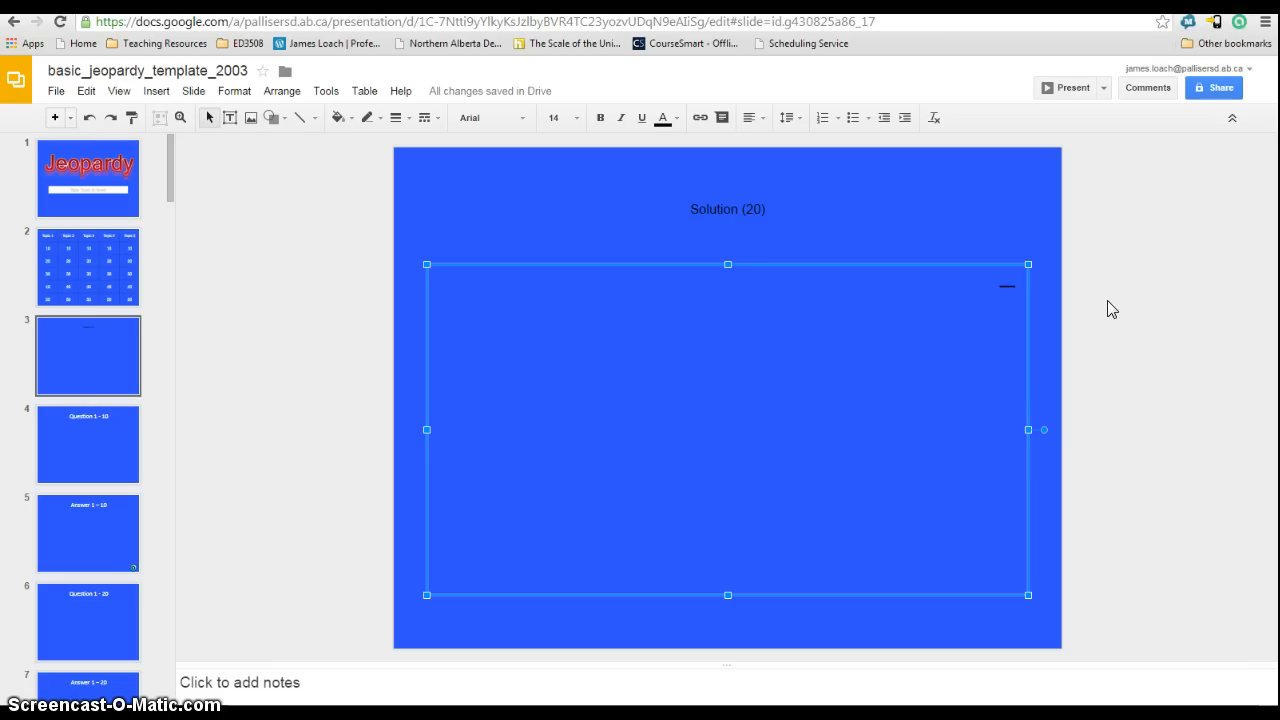
pyautogui.write('What is sugar water')
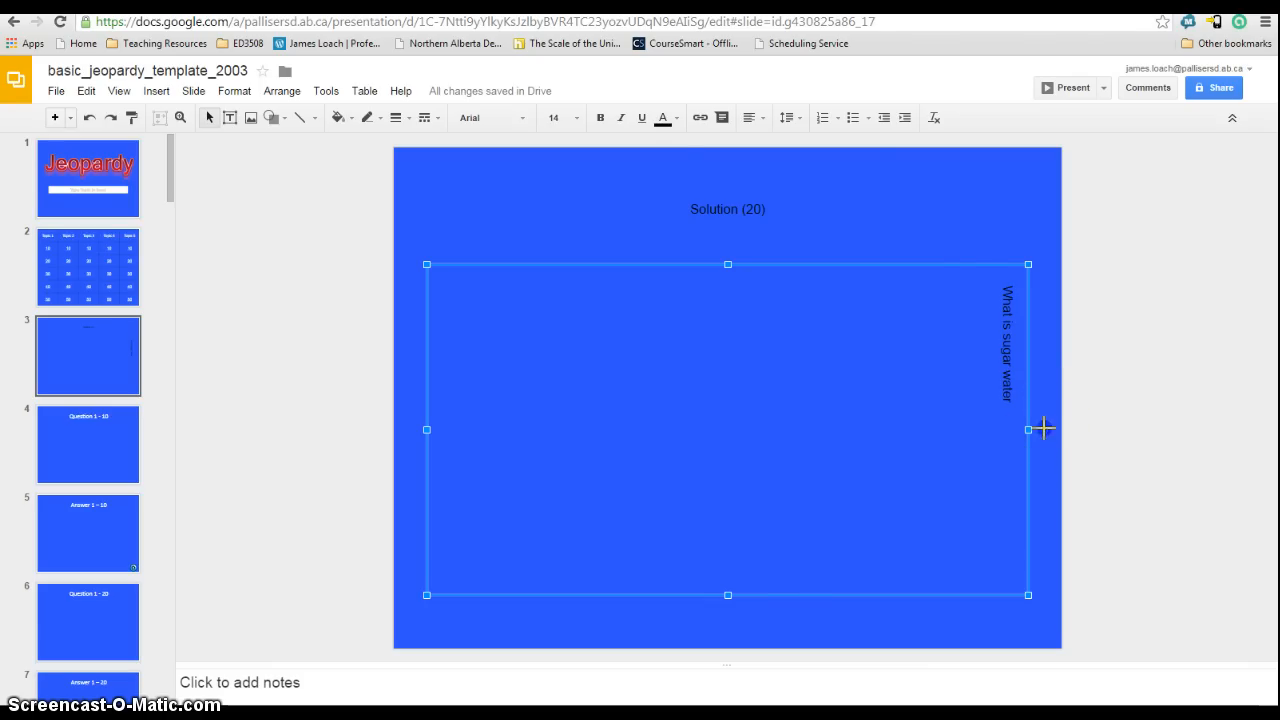
# - Rotate the body text box so its text reads horizontally, then shorten it and place it below the title
pyautogui.moveTo(1045, 430); pyautogui.dragTo(728, 231)
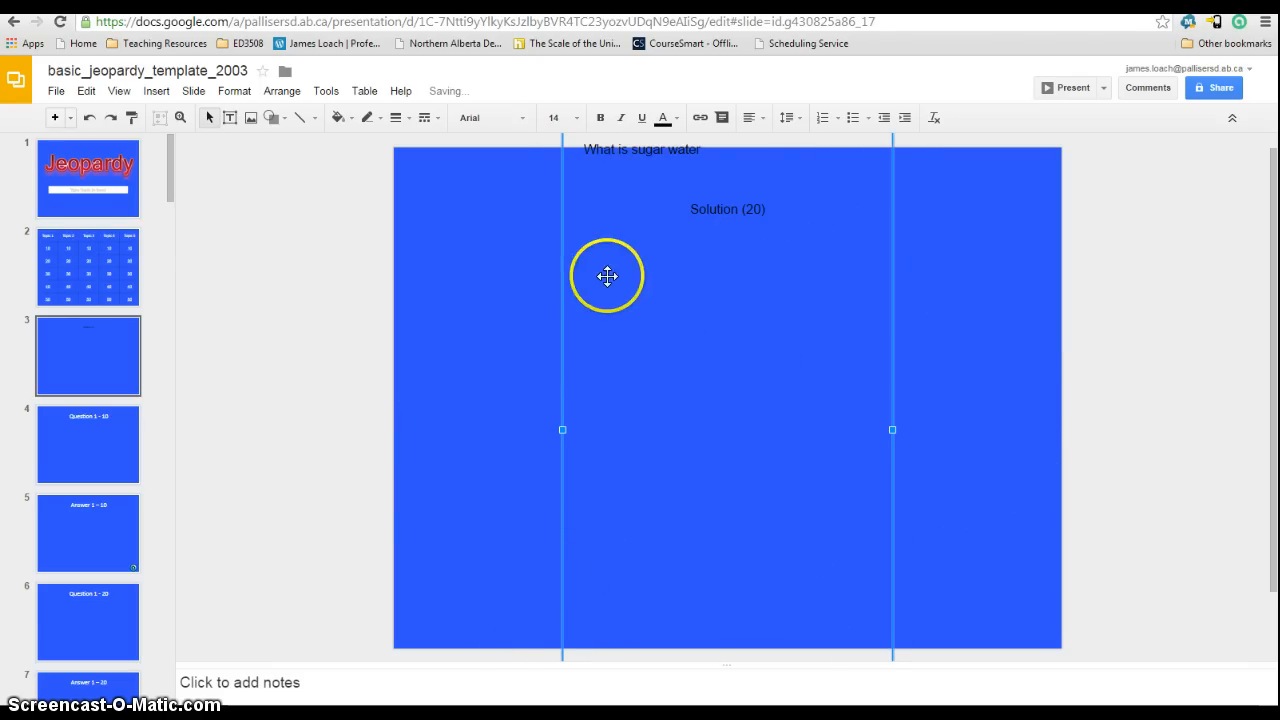
pyautogui.scroll(1, 1045, 302)
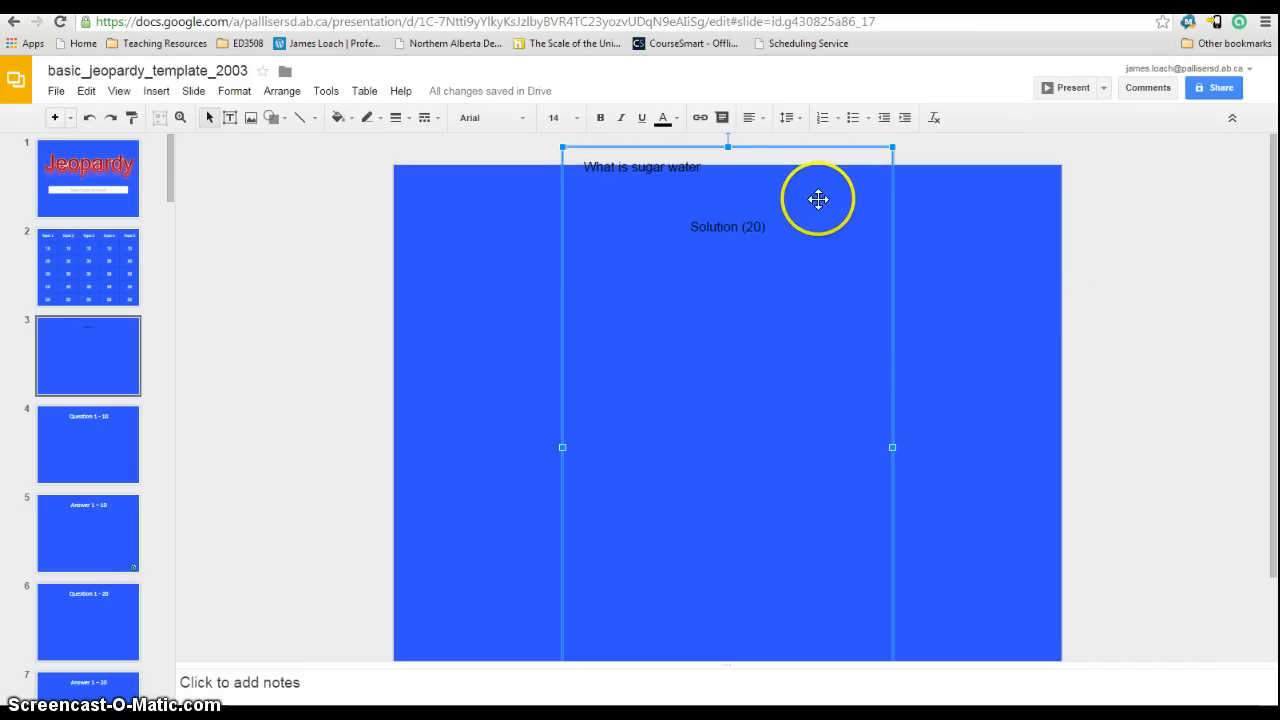
pyautogui.moveTo(728, 147); pyautogui.dragTo(719, 434)
pyautogui.moveTo(711, 486); pyautogui.dragTo(712, 303)
pyautogui.moveTo(754, 360); pyautogui.dragTo(755, 385)
pyautogui.click(974, 340)
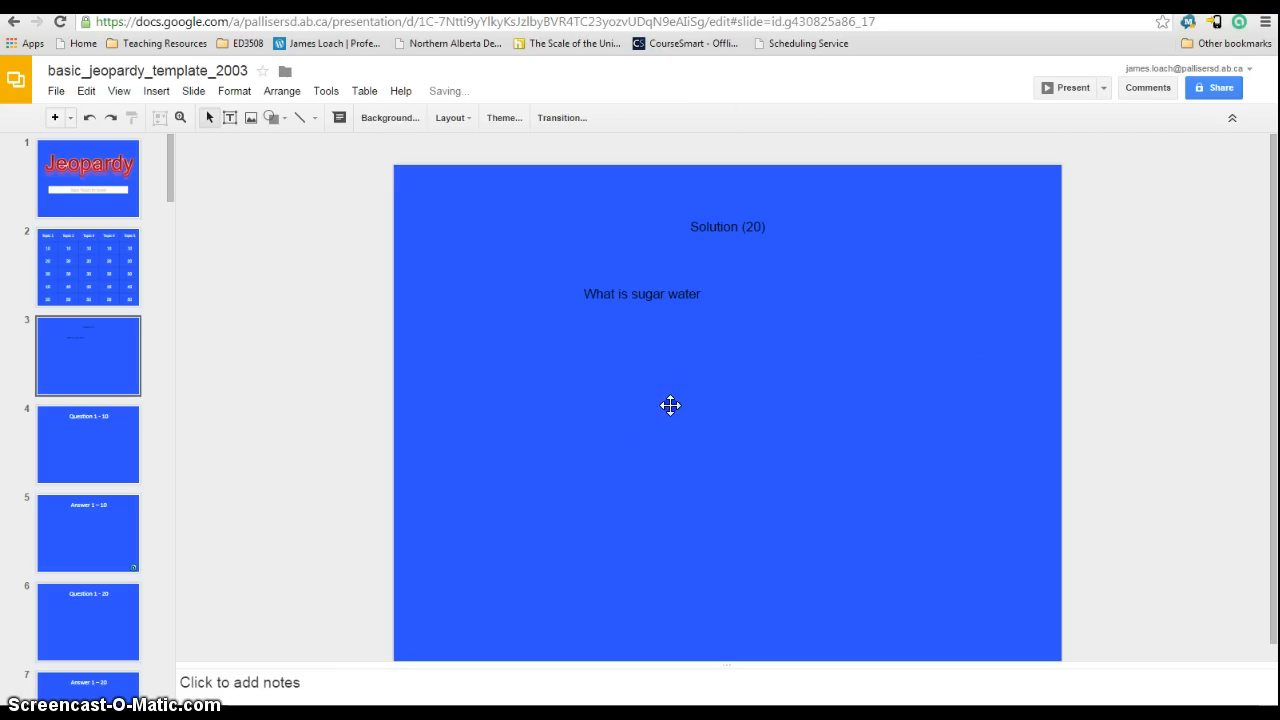
# - Insert a photo of a water droplet on blue fabric from a Google image search for "water"
pyautogui.click(764, 396)
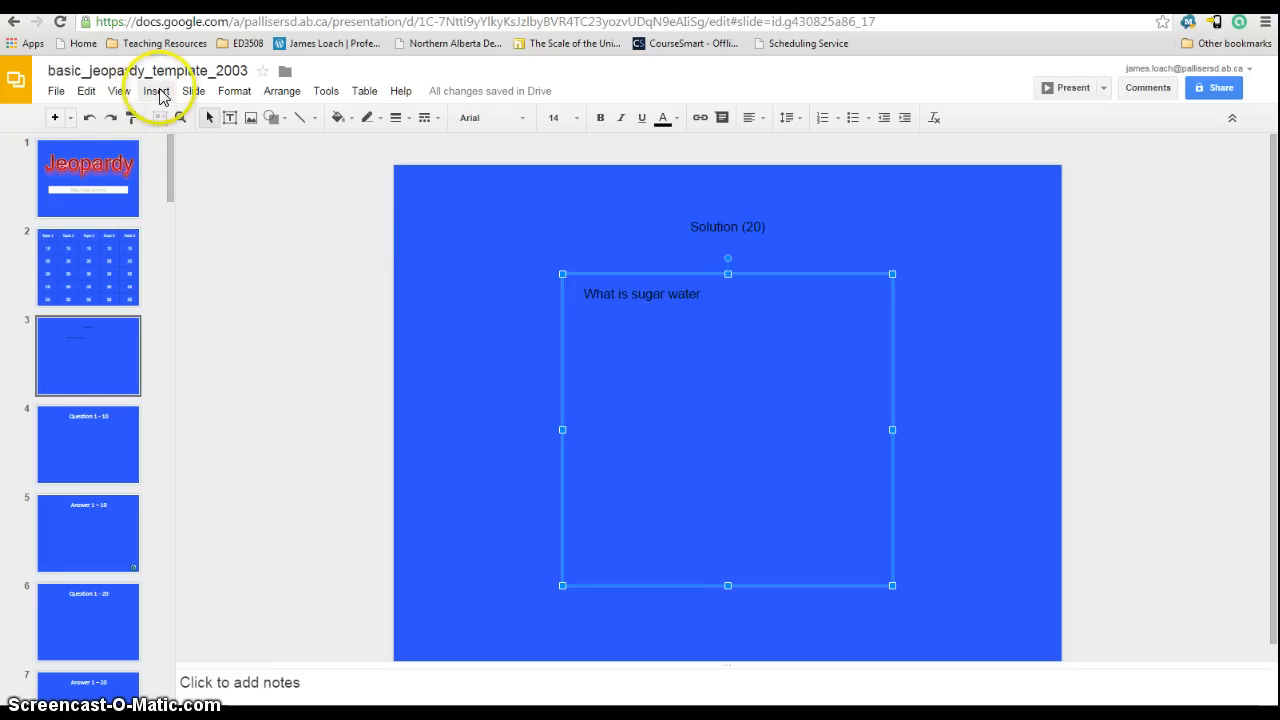
pyautogui.click(160, 93)
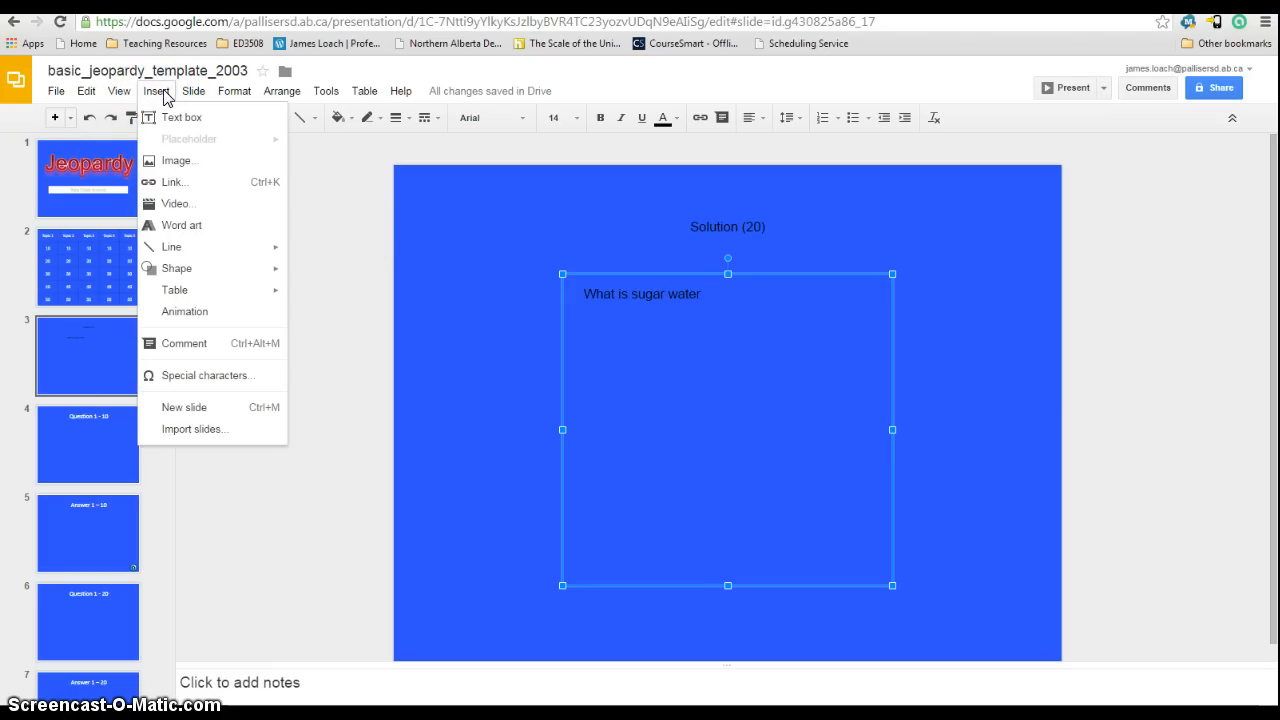
pyautogui.click(188, 162)
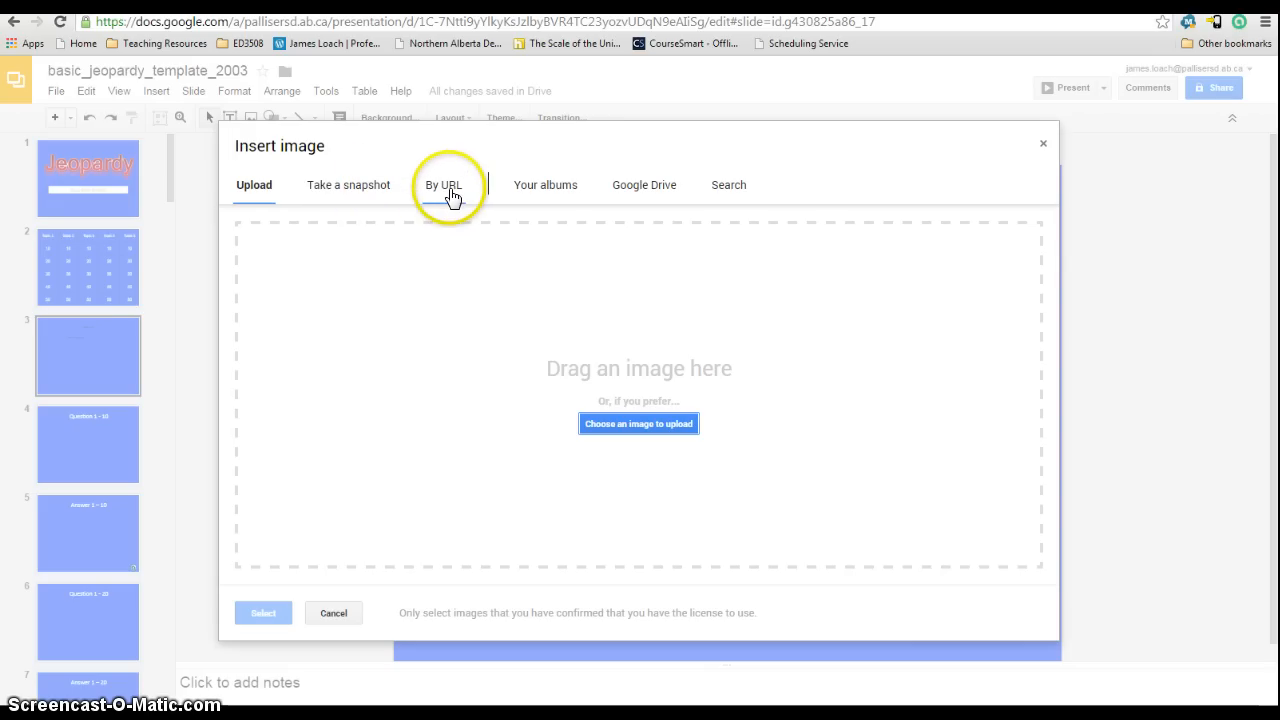
pyautogui.click(648, 189)
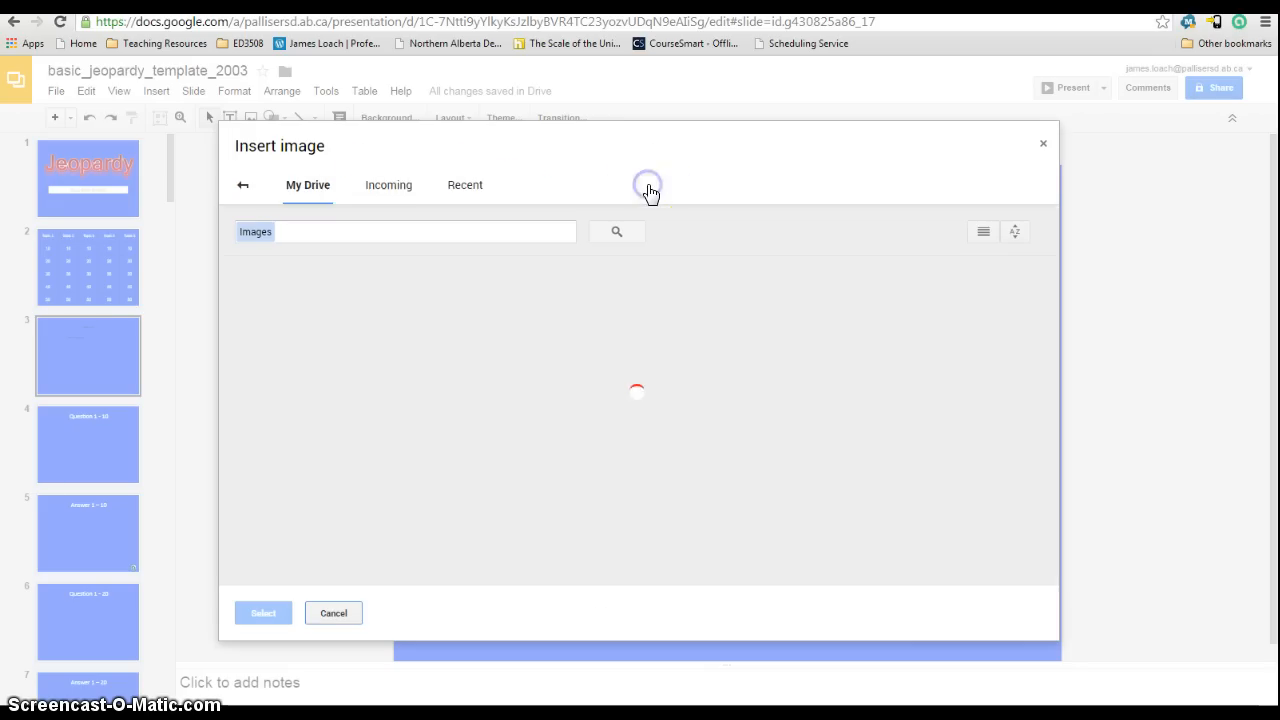
pyautogui.click(238, 189)
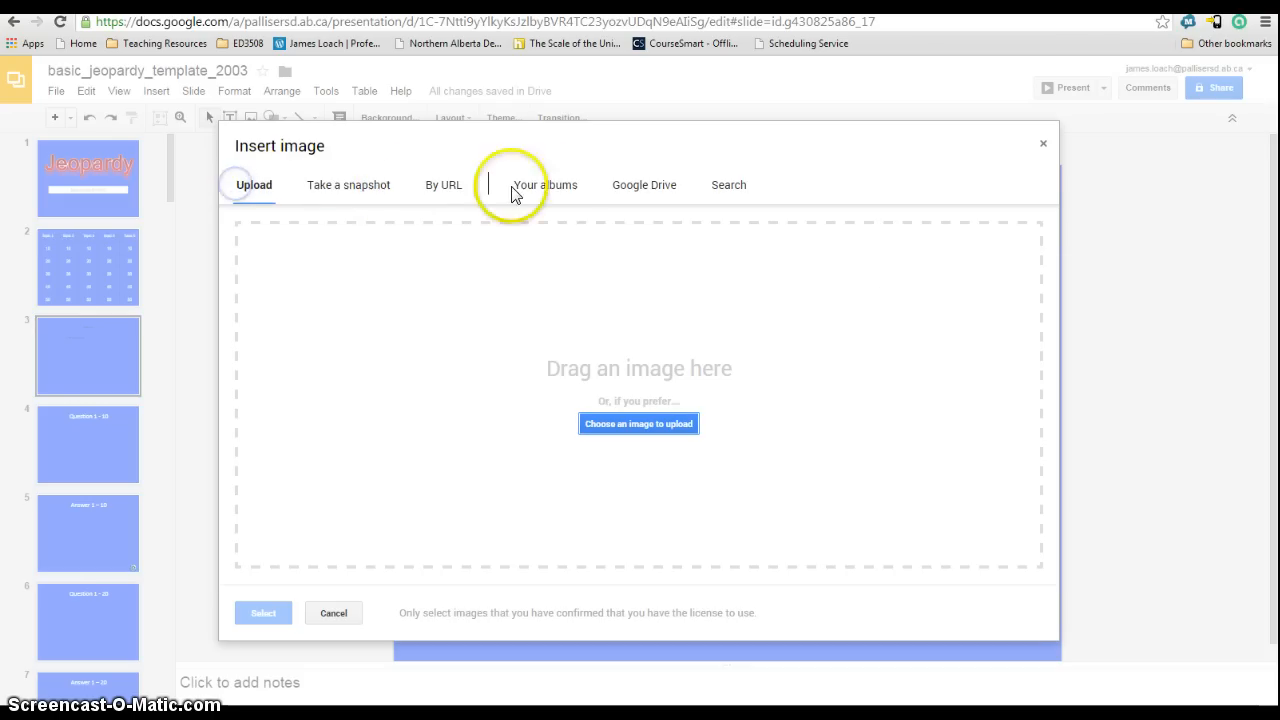
pyautogui.click(730, 187)
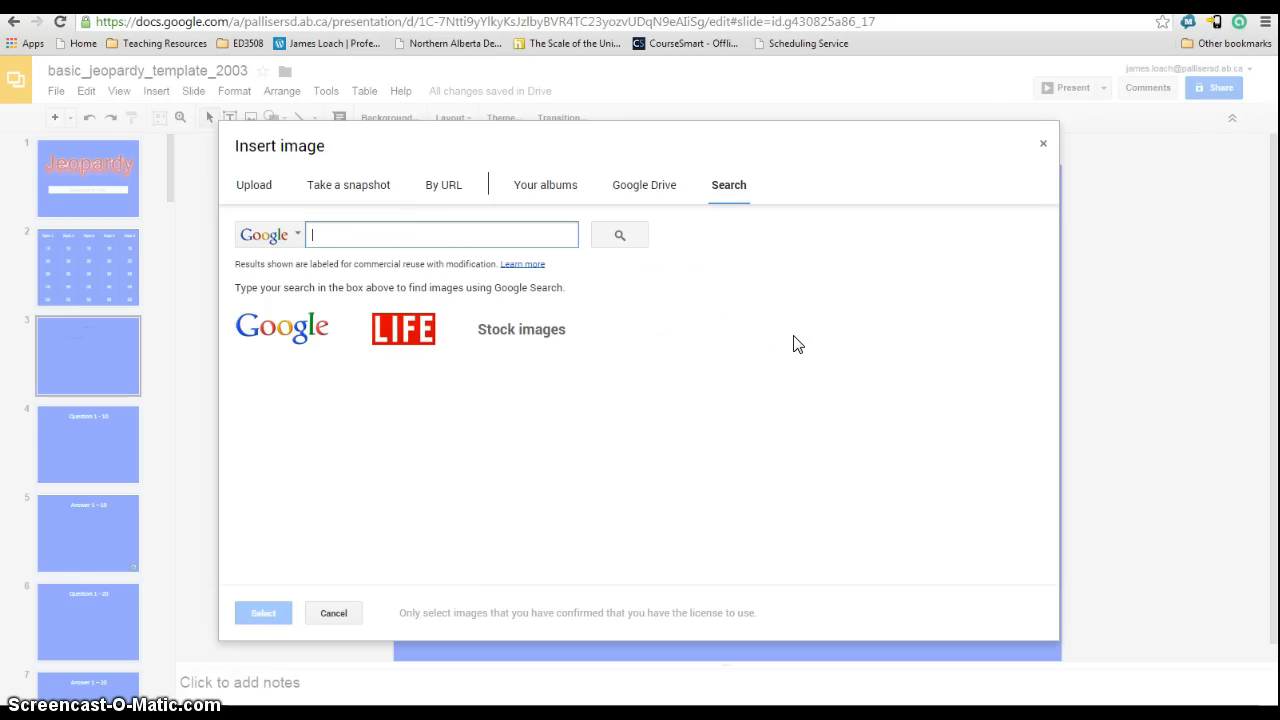
pyautogui.write('water')
pyautogui.press('Return')
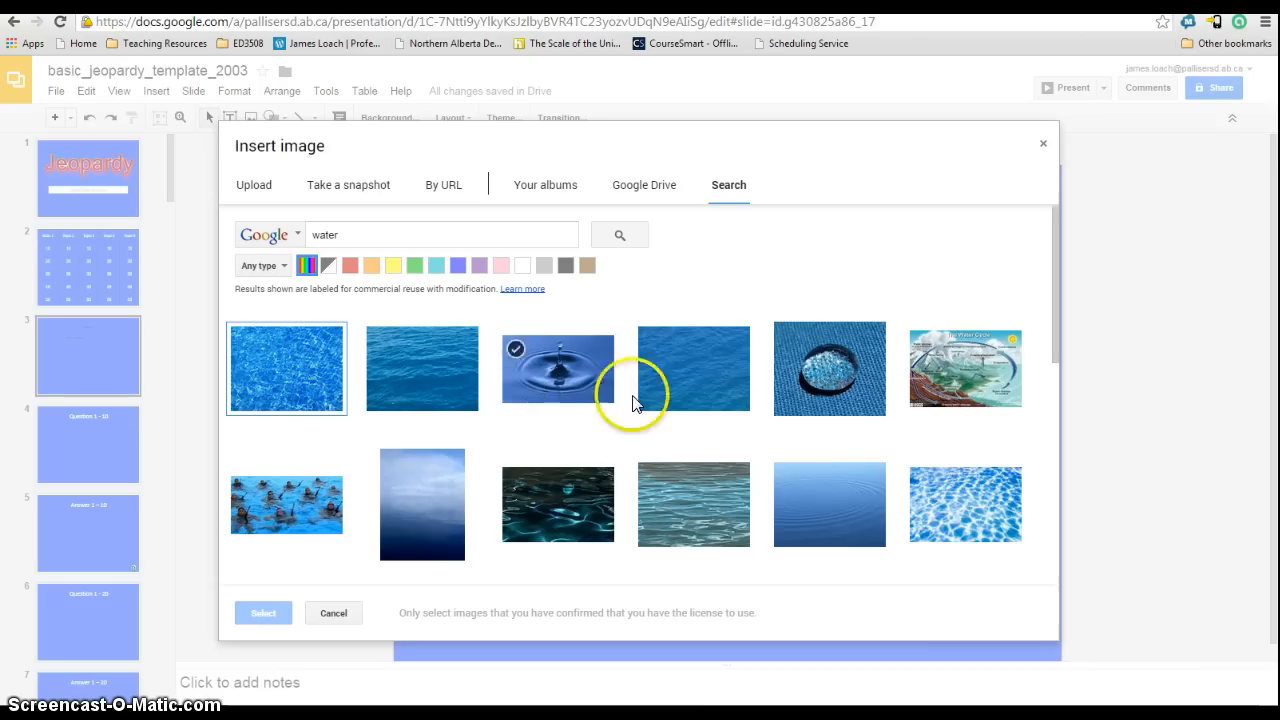
pyautogui.click(829, 366)
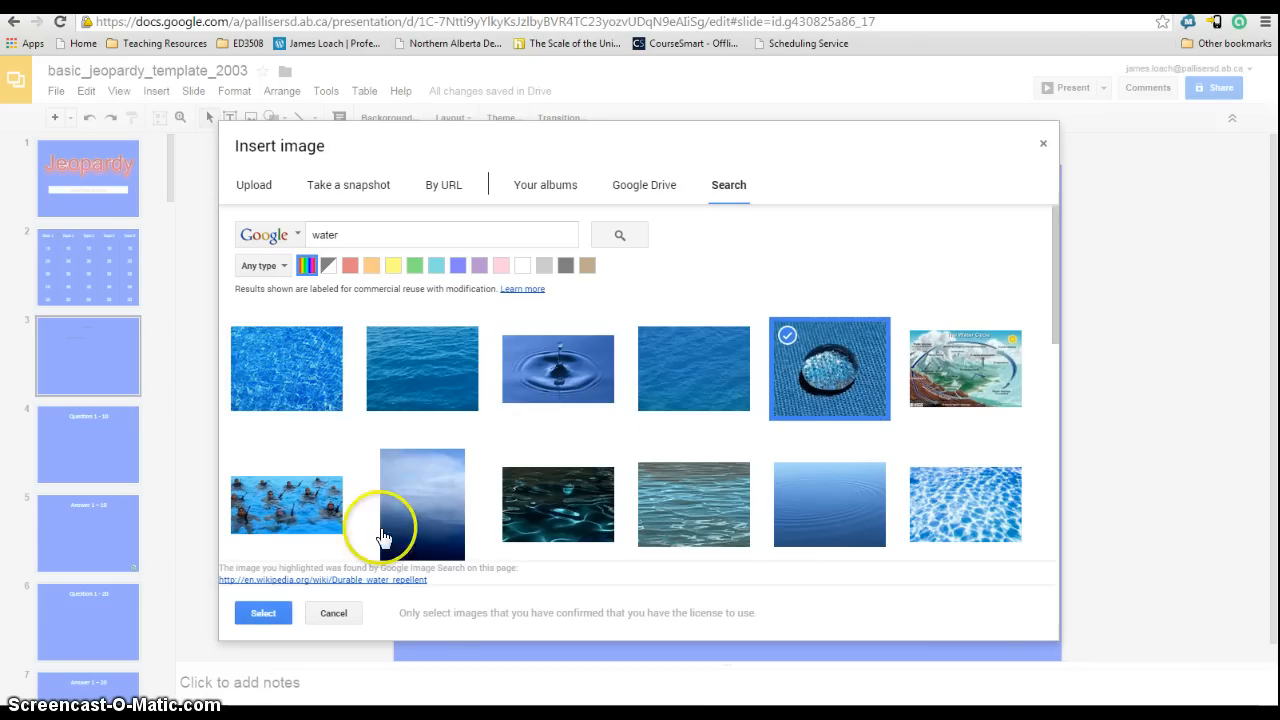
pyautogui.click(268, 613)
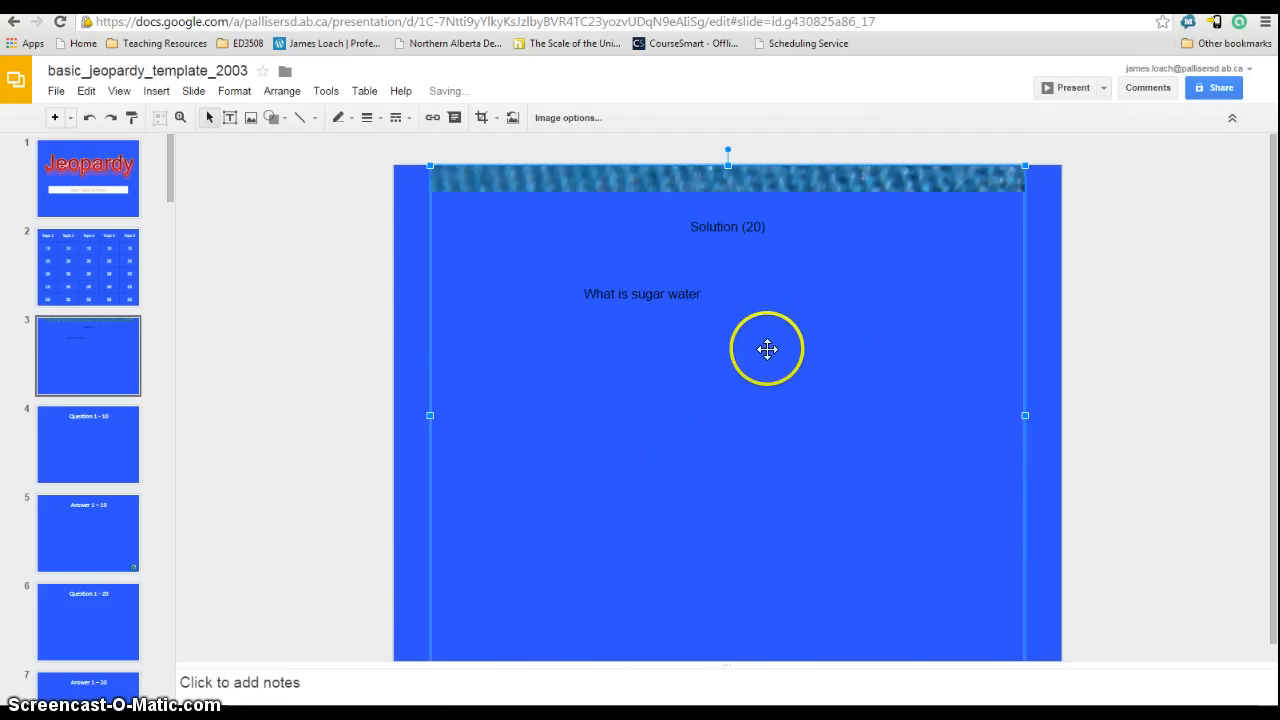
# - Shrink the water droplet image and position it below the title so it covers the answer text
pyautogui.moveTo(949, 543); pyautogui.dragTo(896, 373)
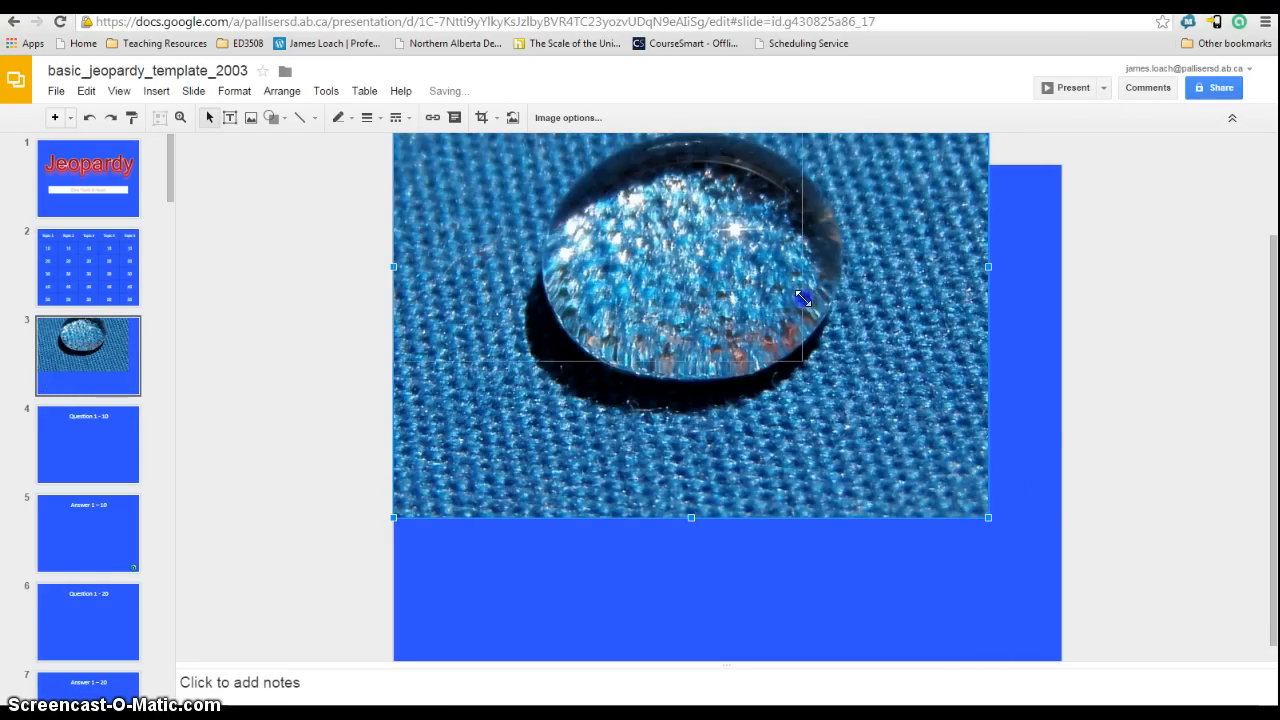
pyautogui.moveTo(803, 297); pyautogui.dragTo(803, 300)
pyautogui.moveTo(711, 355); pyautogui.dragTo(839, 469)
pyautogui.click(1001, 393)
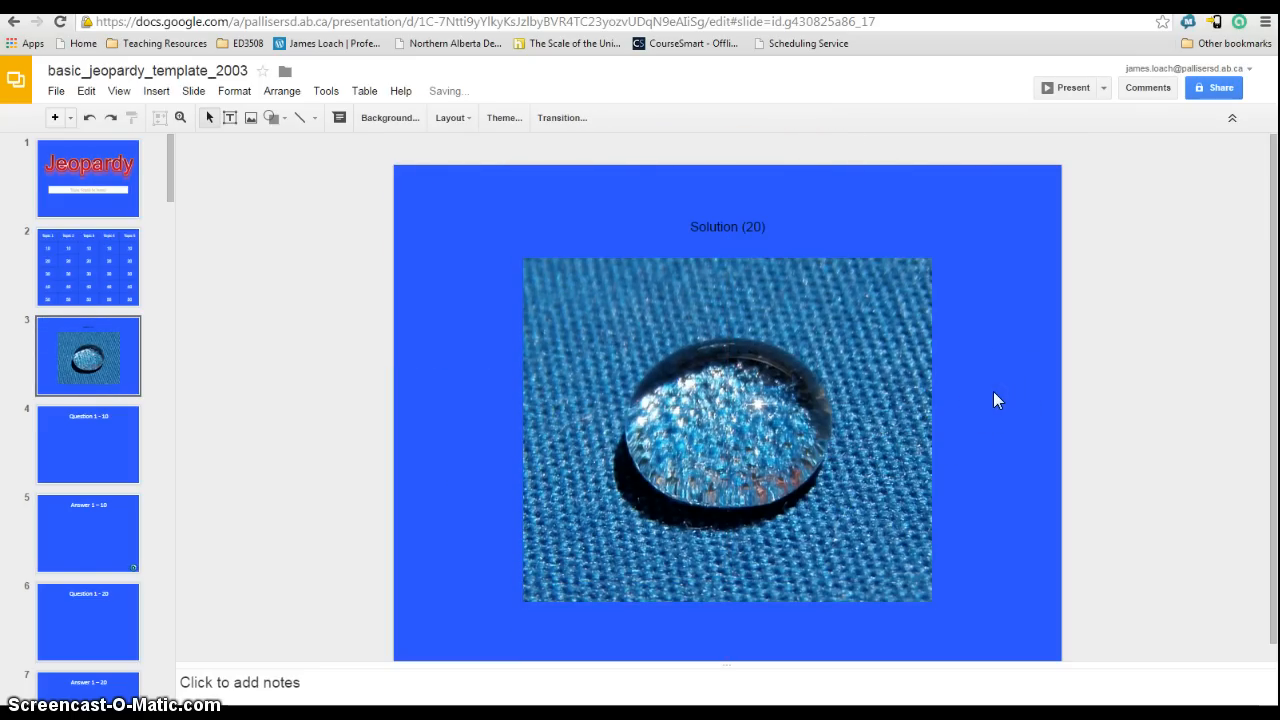
pyautogui.click(796, 408)
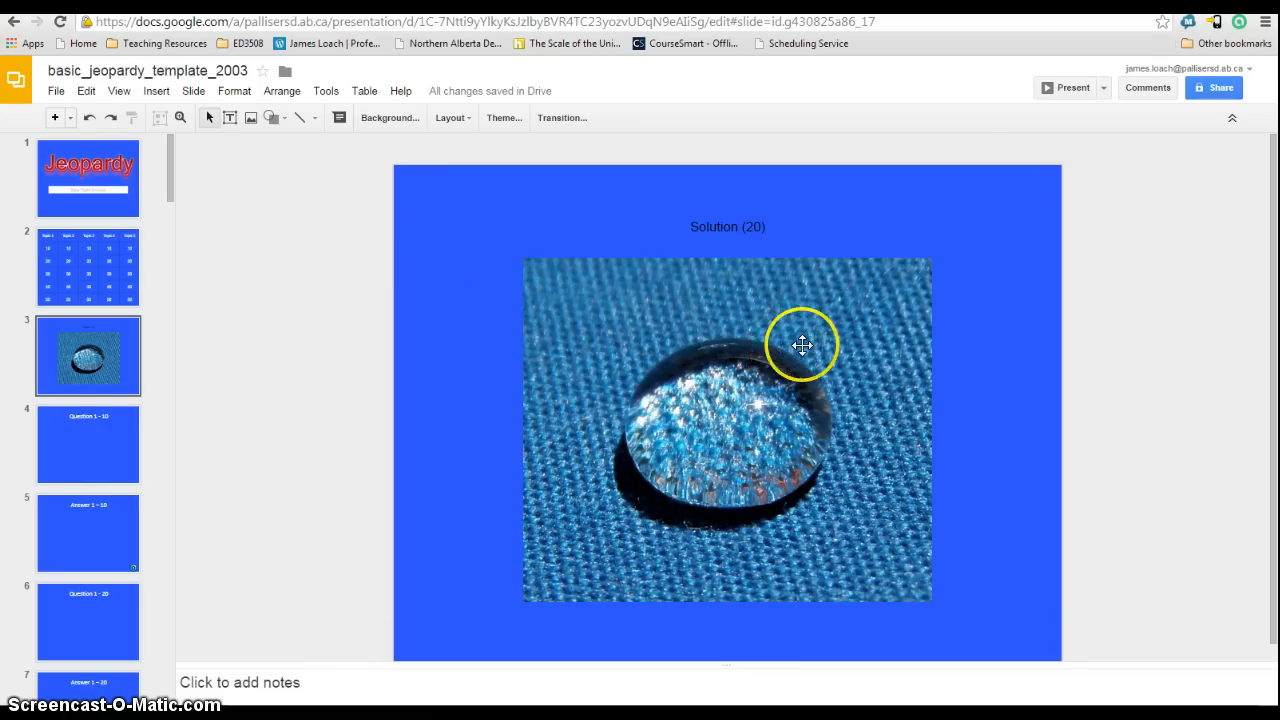
# - Add an on-click animation to the water droplet image
pyautogui.click(658, 351)
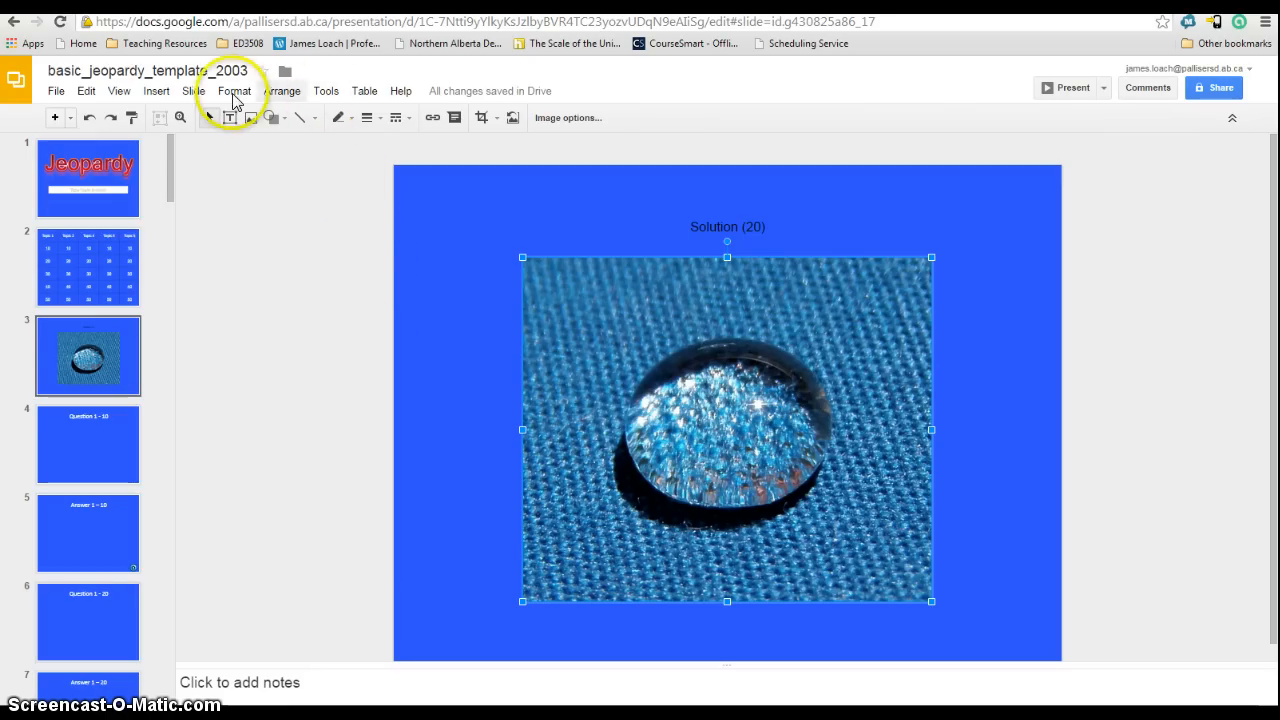
pyautogui.click(120, 91)
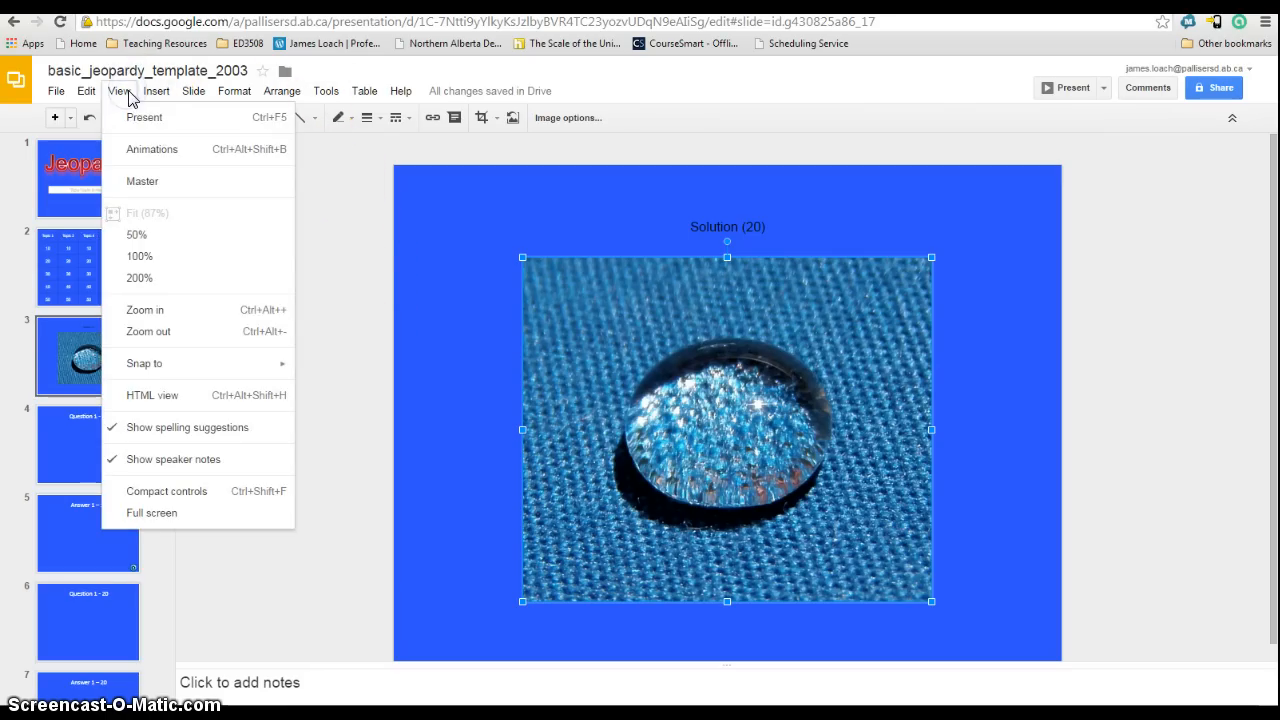
pyautogui.click(326, 237)
pyautogui.click(686, 363)
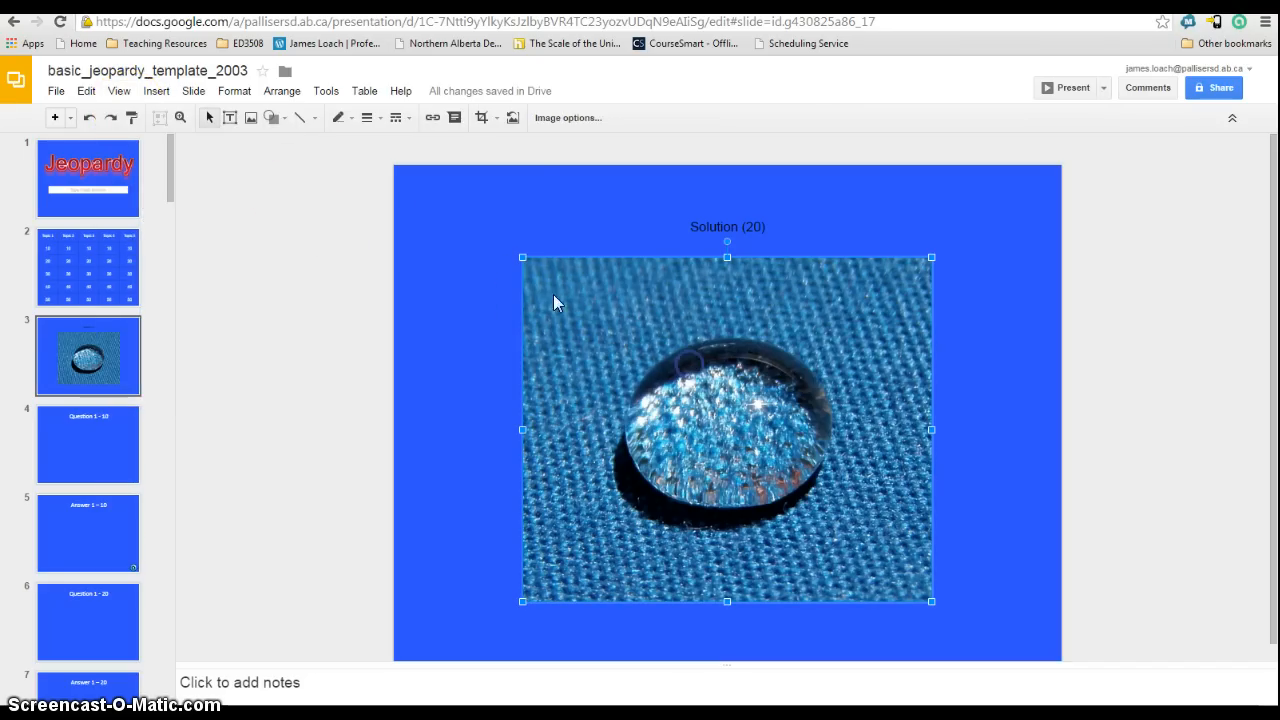
pyautogui.click(120, 92)
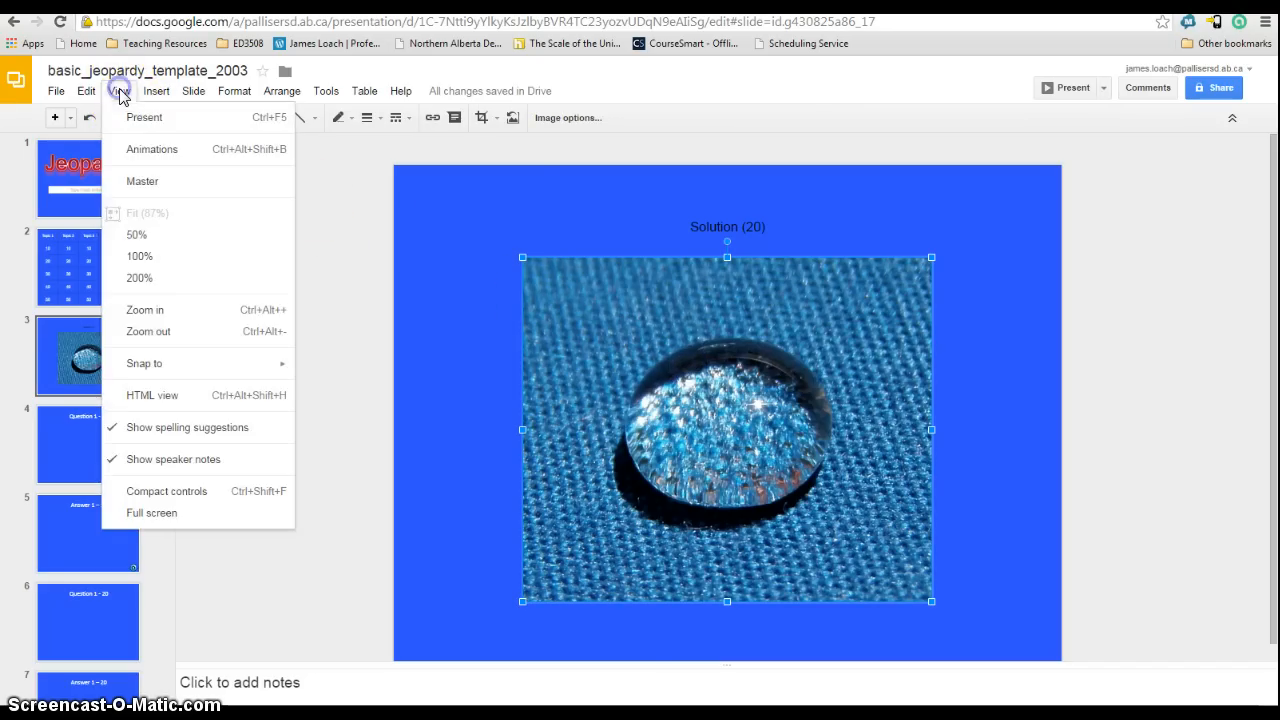
pyautogui.click(141, 159)
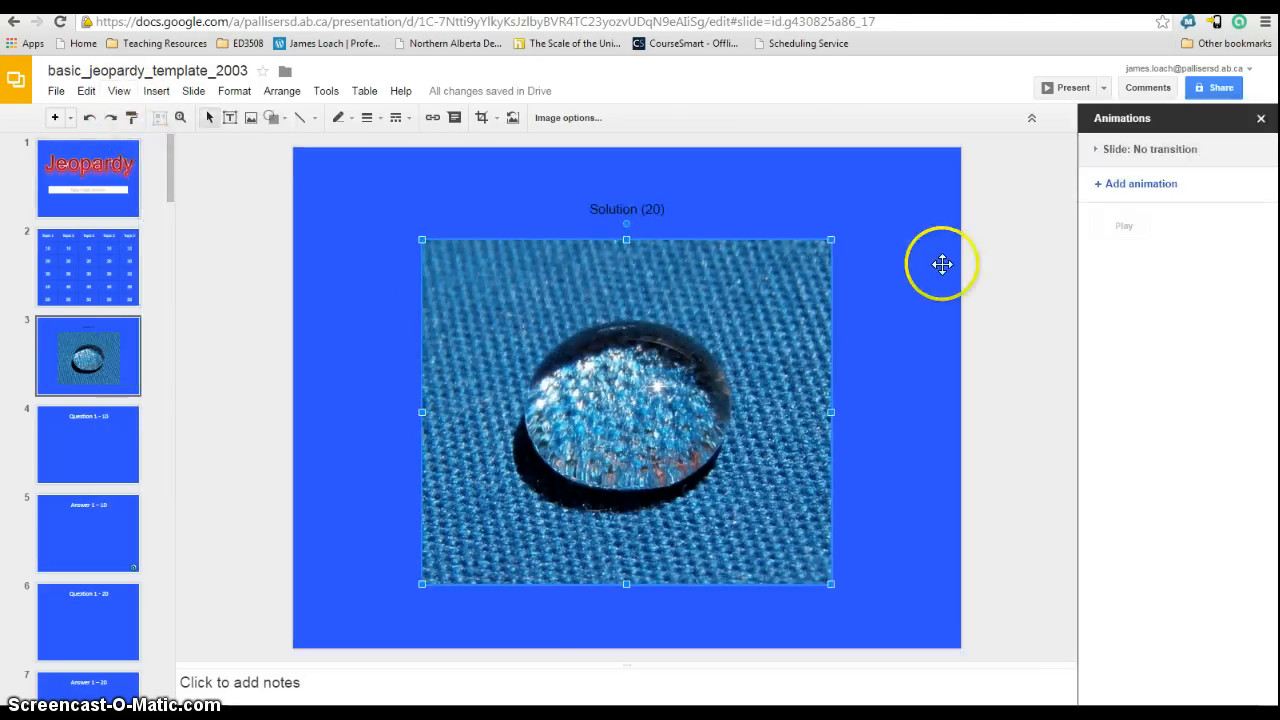
pyautogui.click(1142, 185)
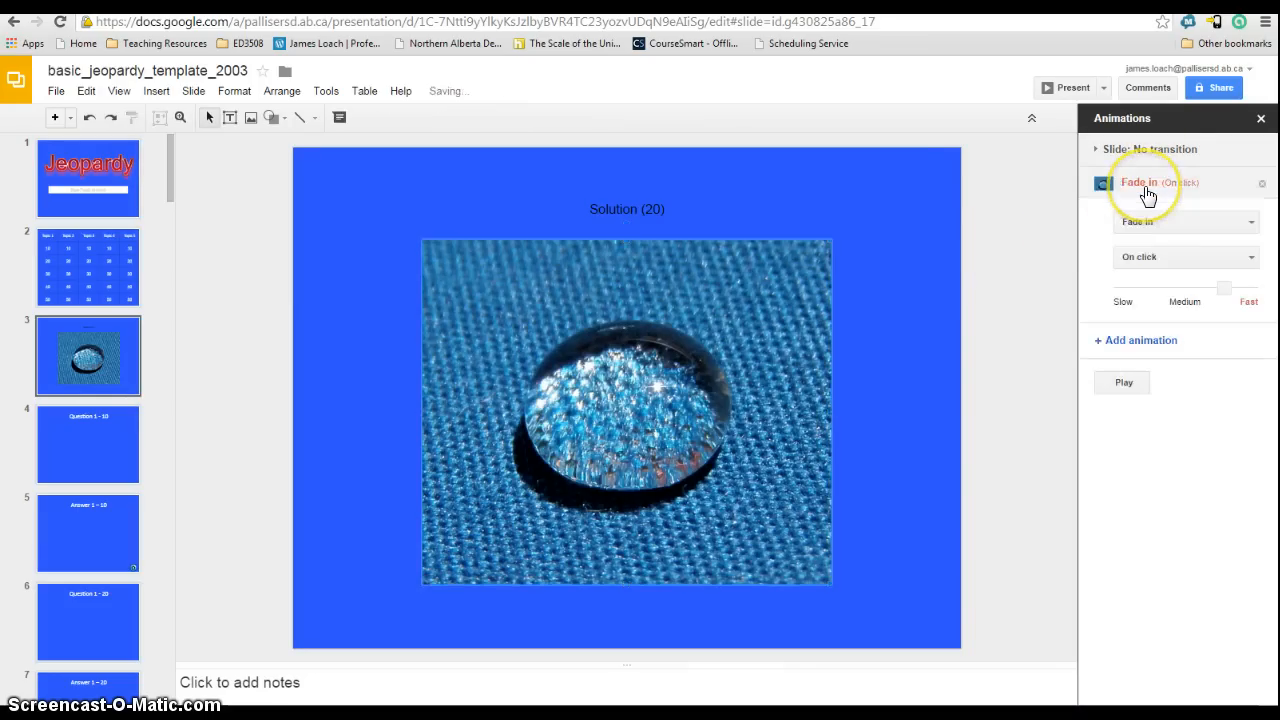
# - Change the droplet image's animation effect to Fade out and preview it
pyautogui.click(1177, 189)
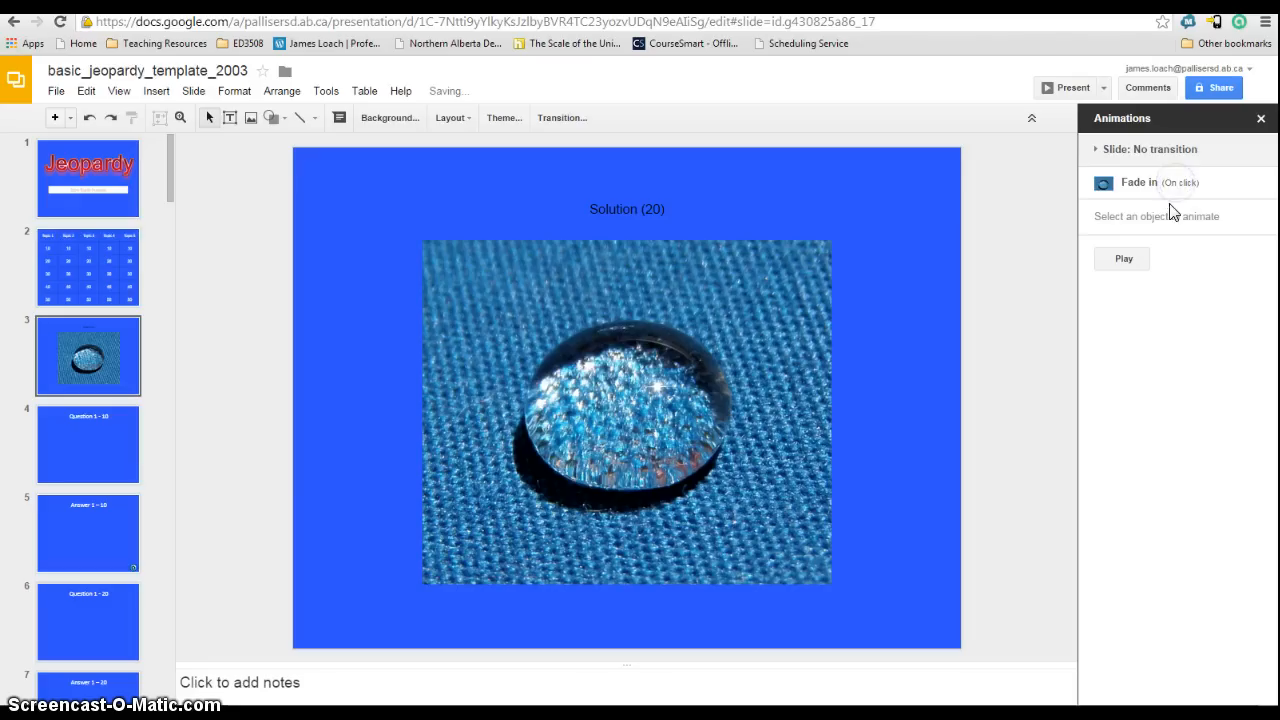
pyautogui.click(1173, 190)
pyautogui.click(1166, 221)
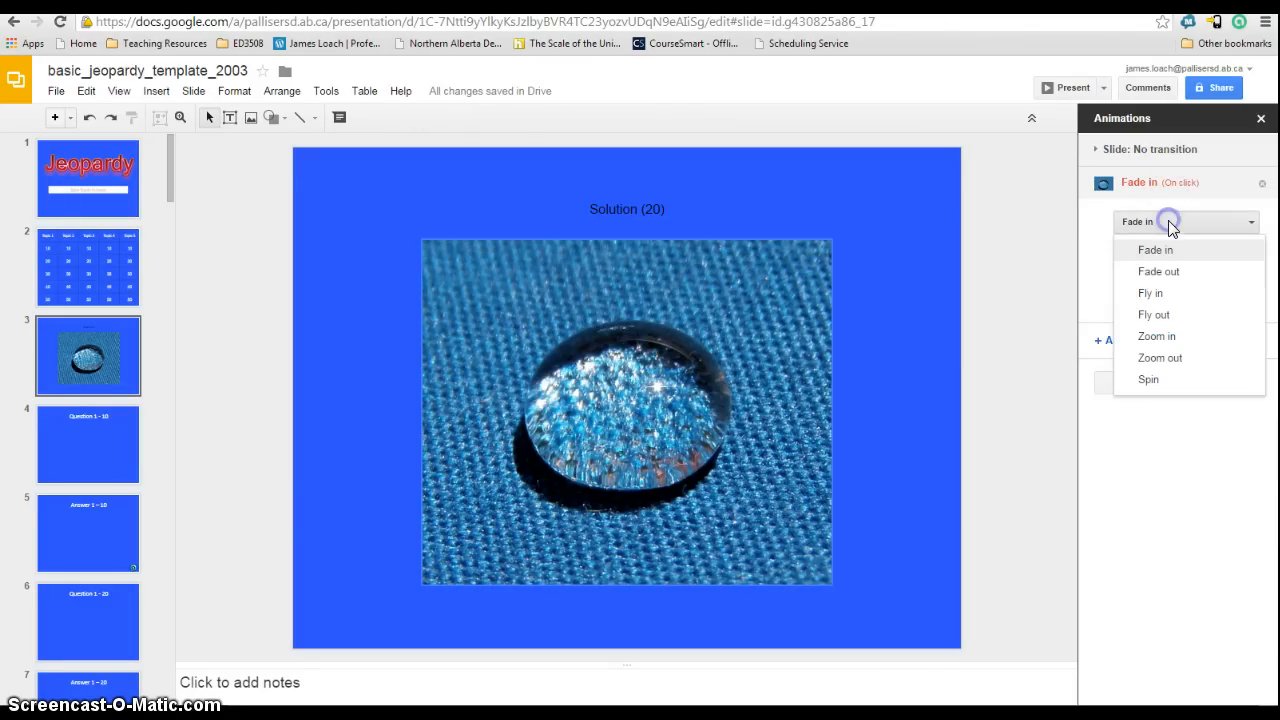
pyautogui.click(1163, 274)
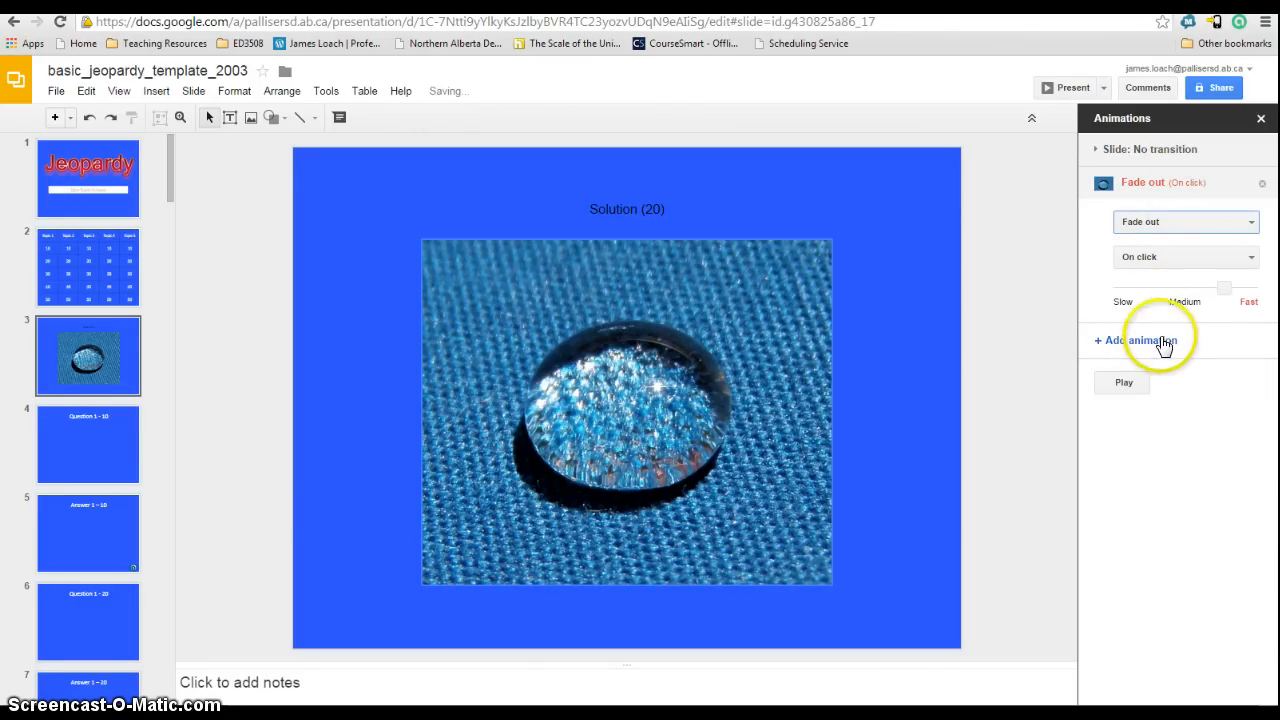
pyautogui.click(1145, 384)
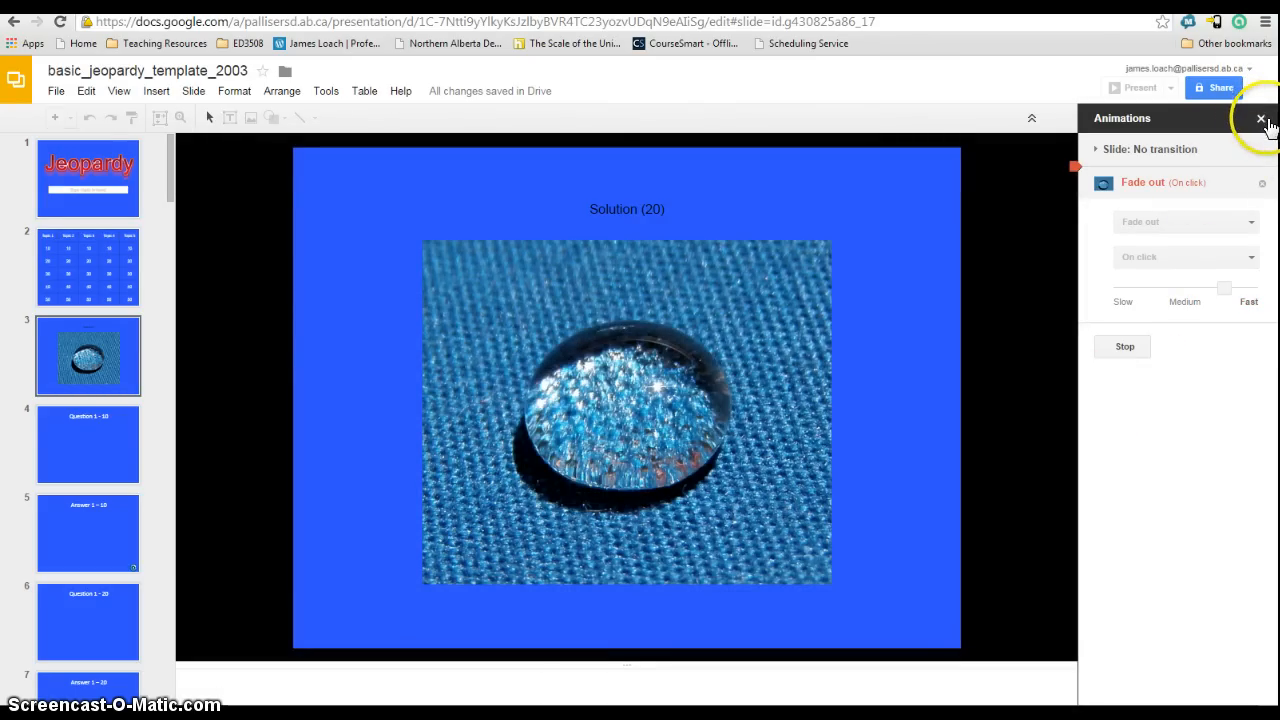
pyautogui.click(1262, 121)
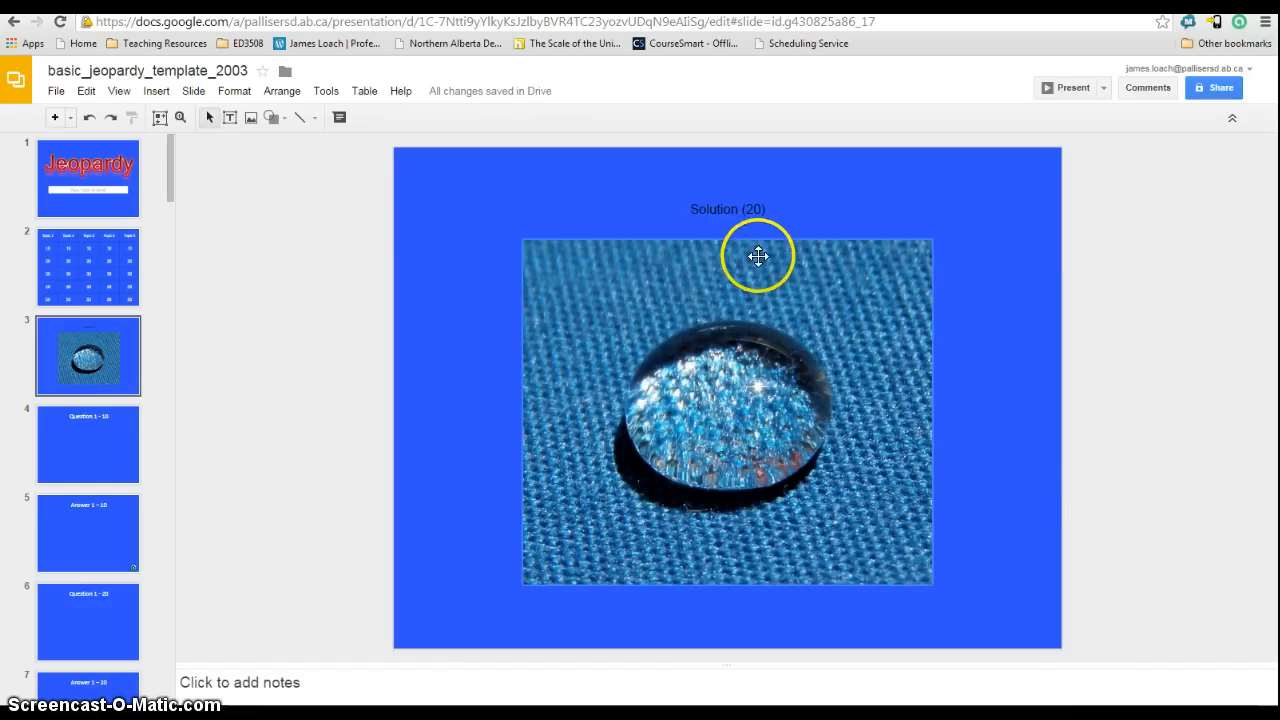
# - Present slide 3 in full screen, trigger the image's fade-out to reveal the answer, and exit the presentation
pyautogui.click(414, 206)
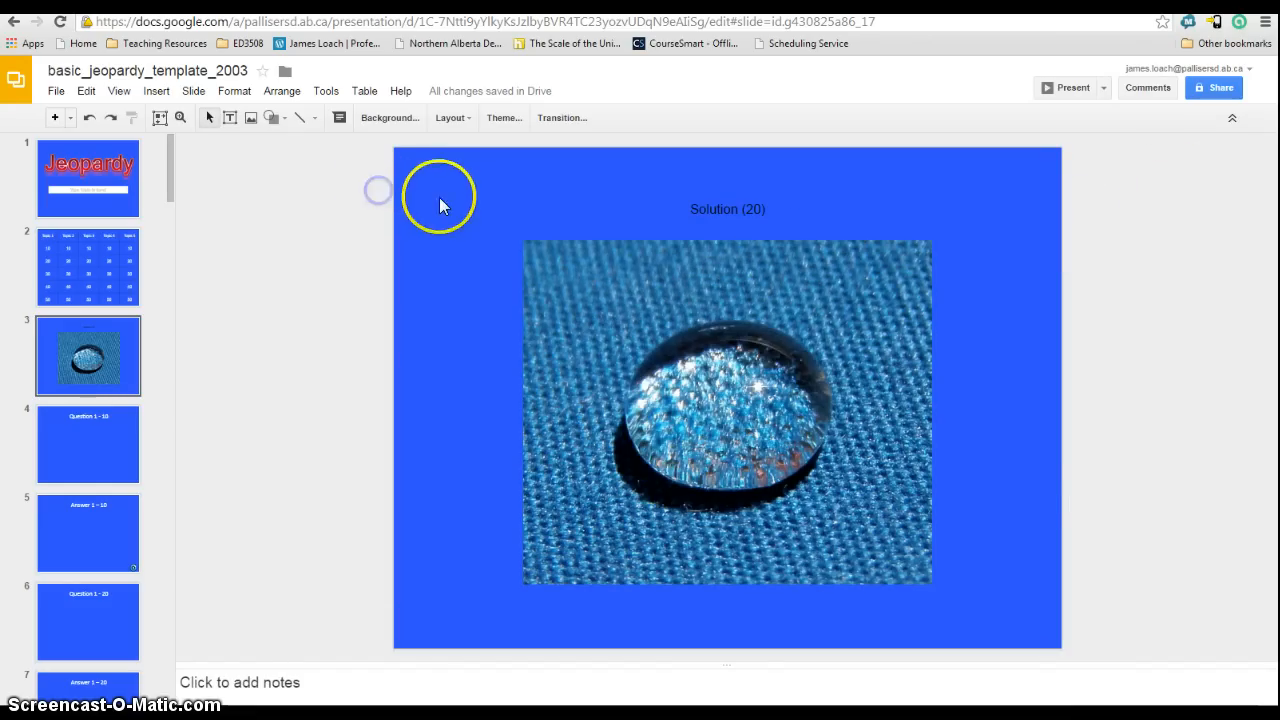
pyautogui.click(437, 203)
pyautogui.click(386, 362)
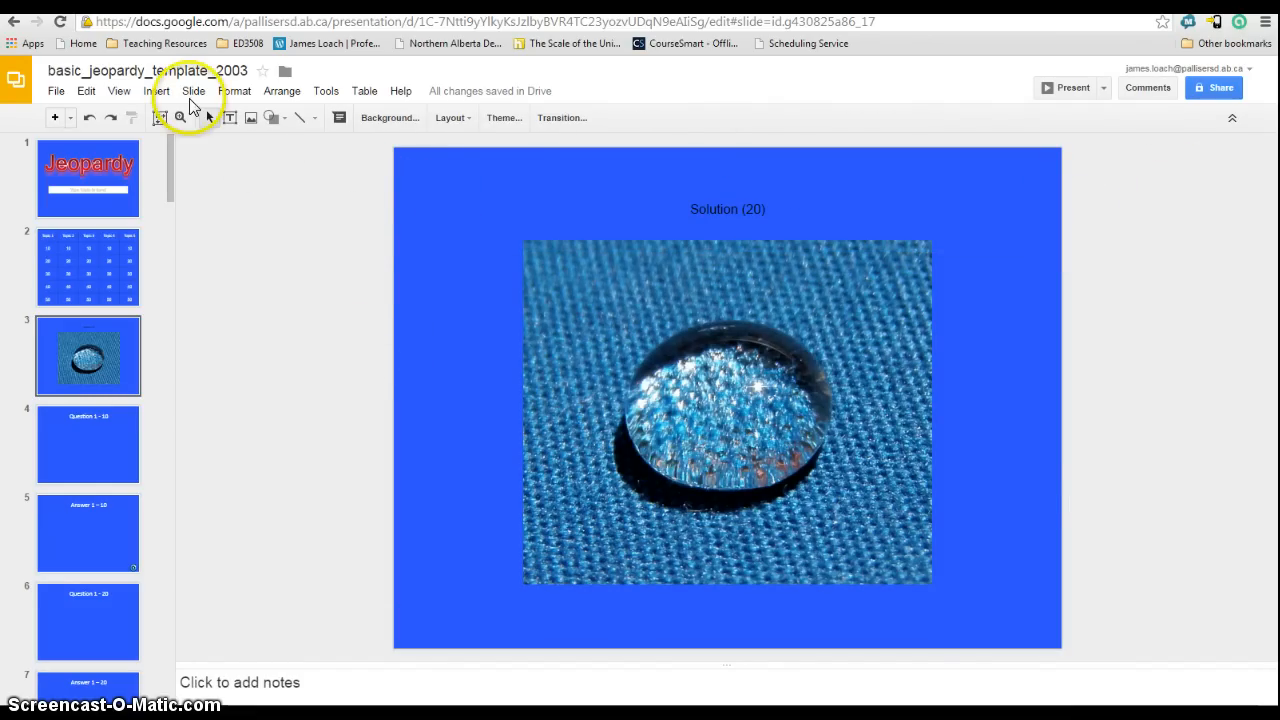
pyautogui.click(118, 91)
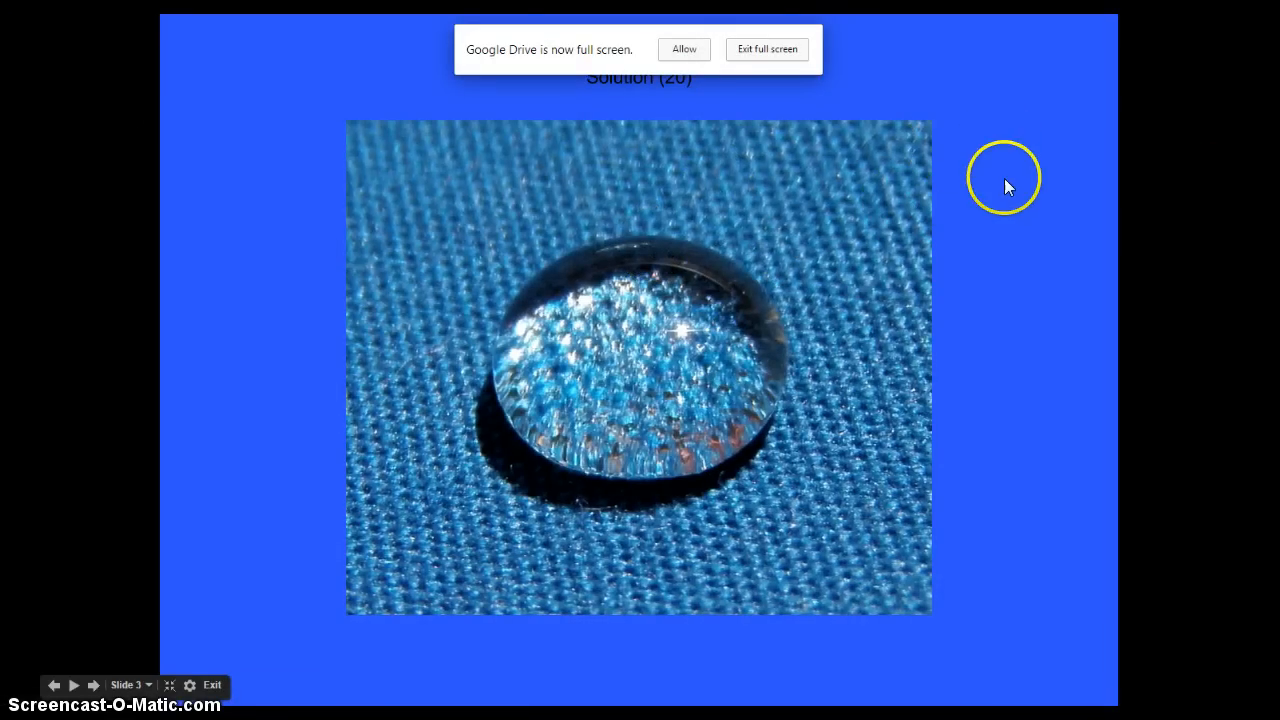
pyautogui.click(996, 232)
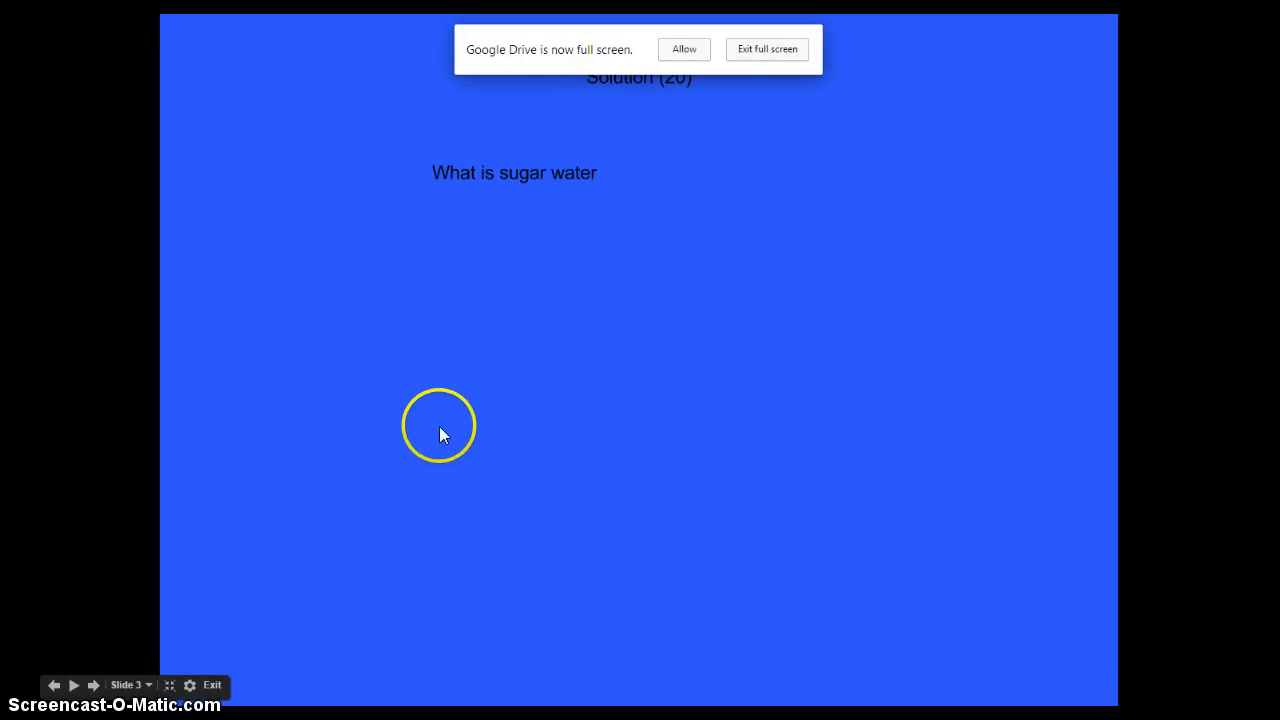
pyautogui.click(762, 52)
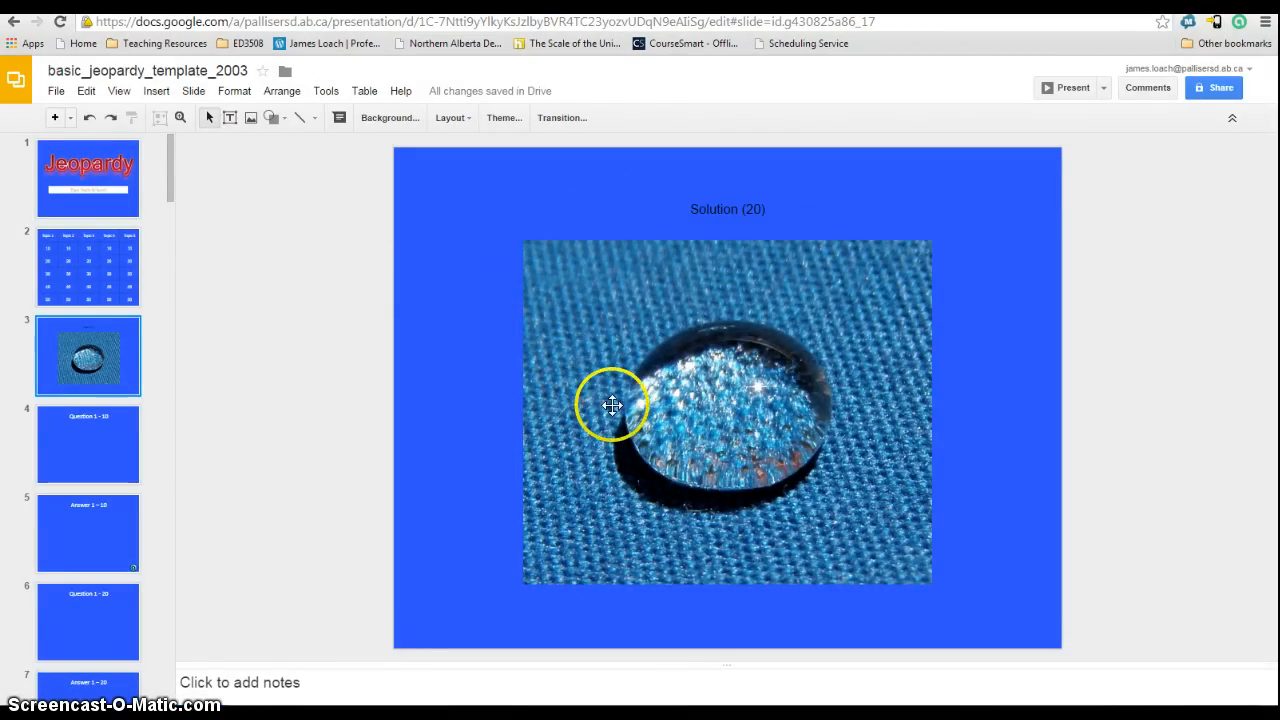
pyautogui.click(96, 258)
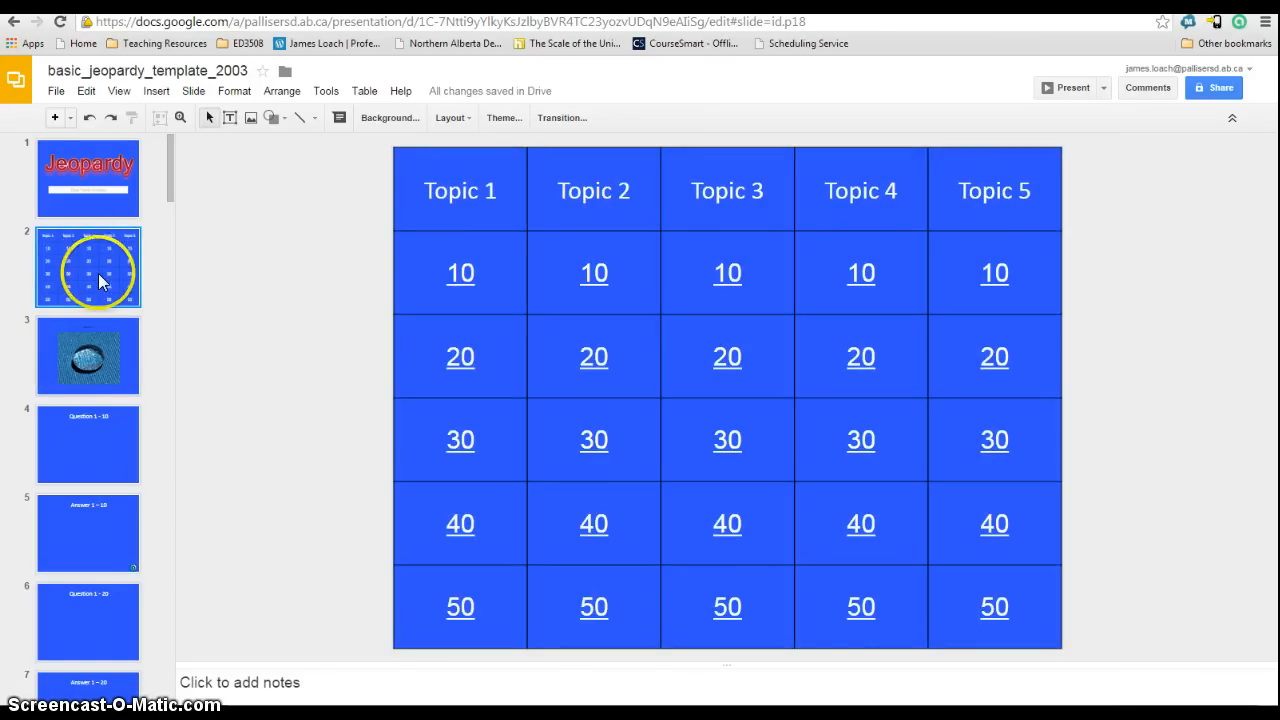
pyautogui.click(84, 350)
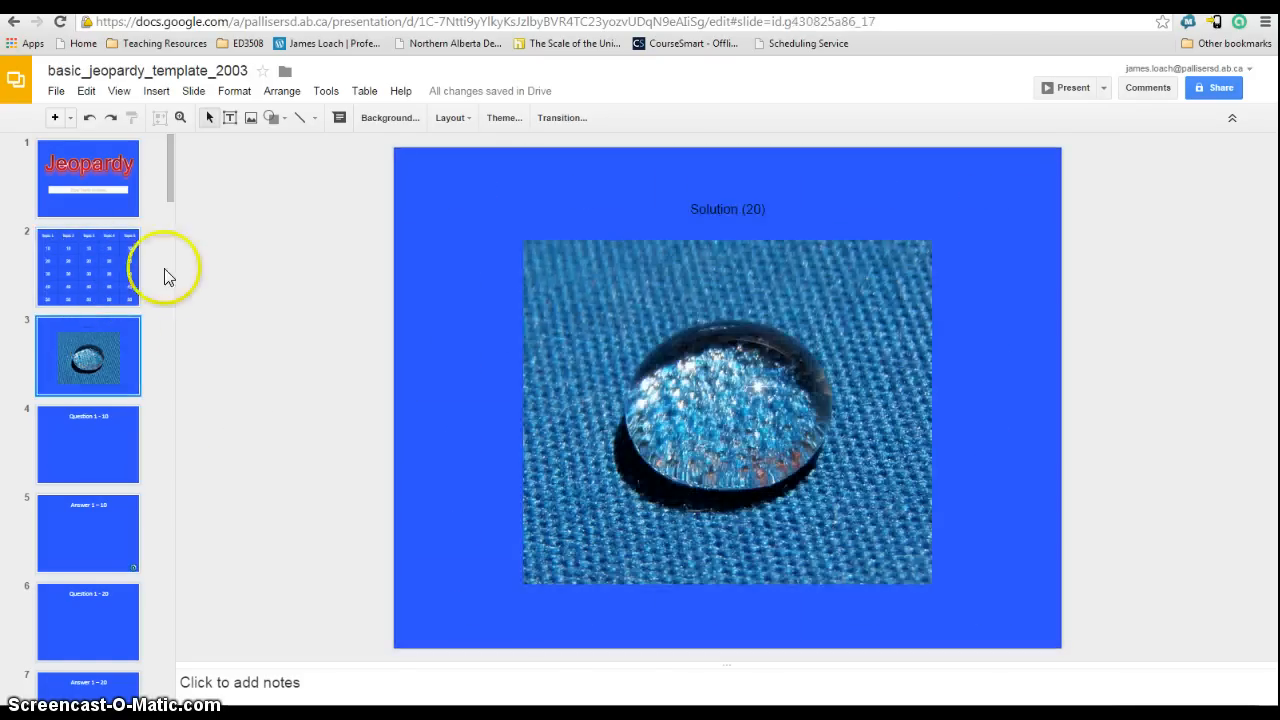
# - Start inserting an image on slide 3 and search Google images for "link from zelda"
pyautogui.click(157, 92)
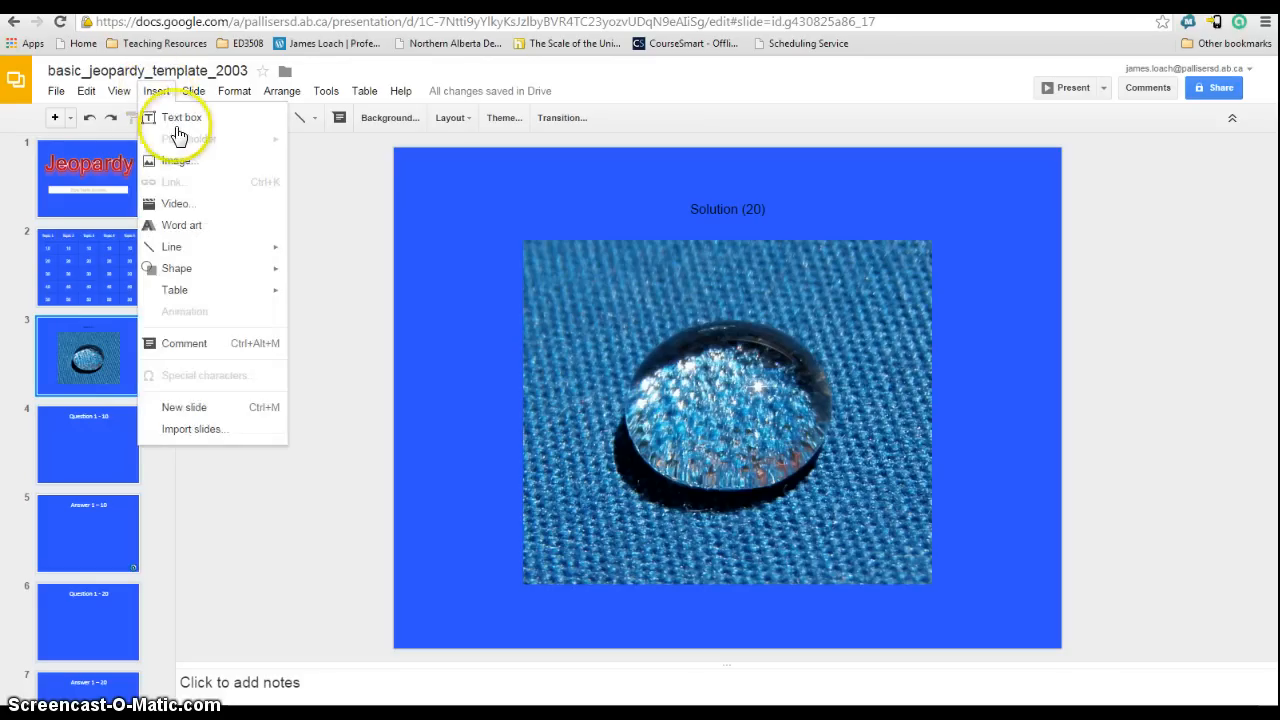
pyautogui.click(188, 172)
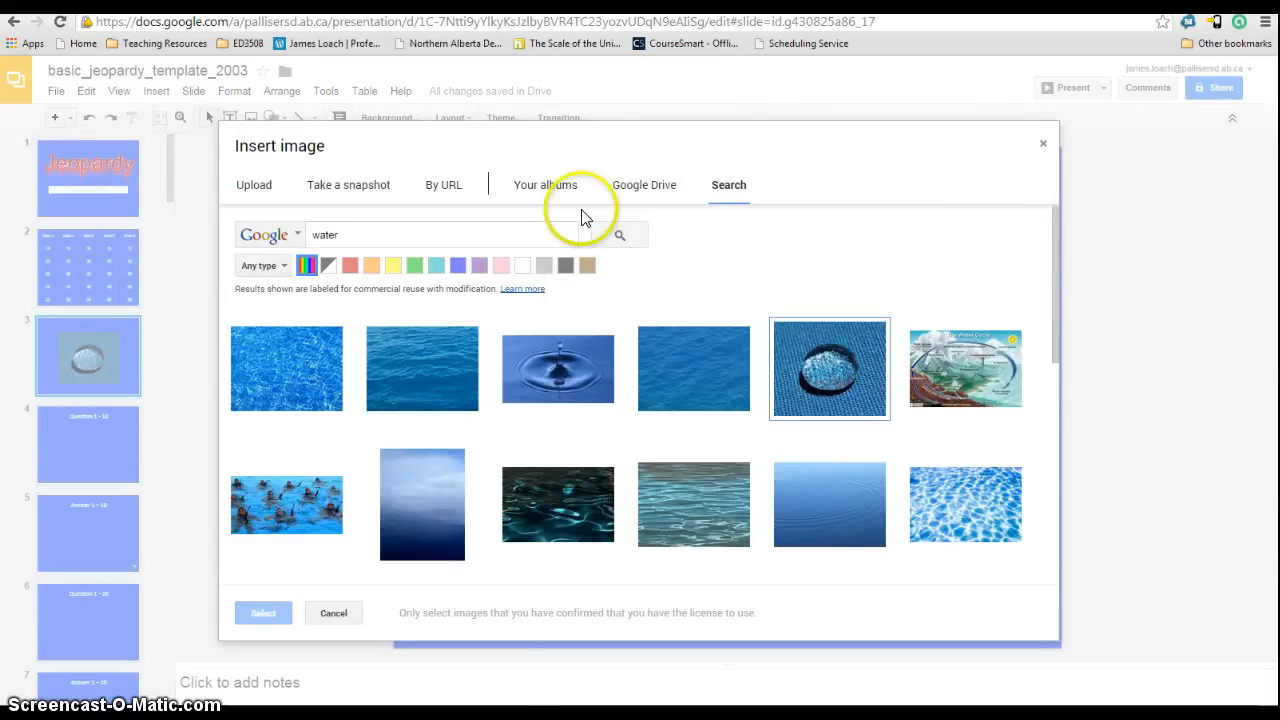
pyautogui.click(646, 186)
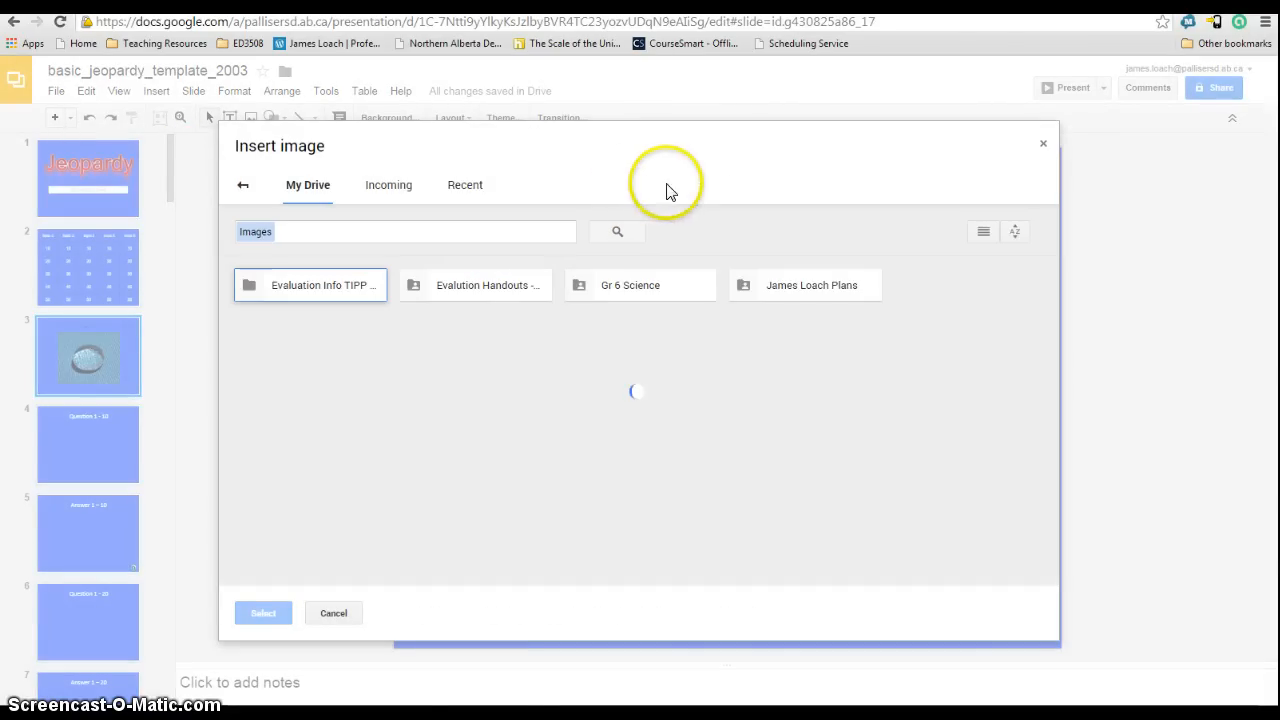
pyautogui.click(239, 189)
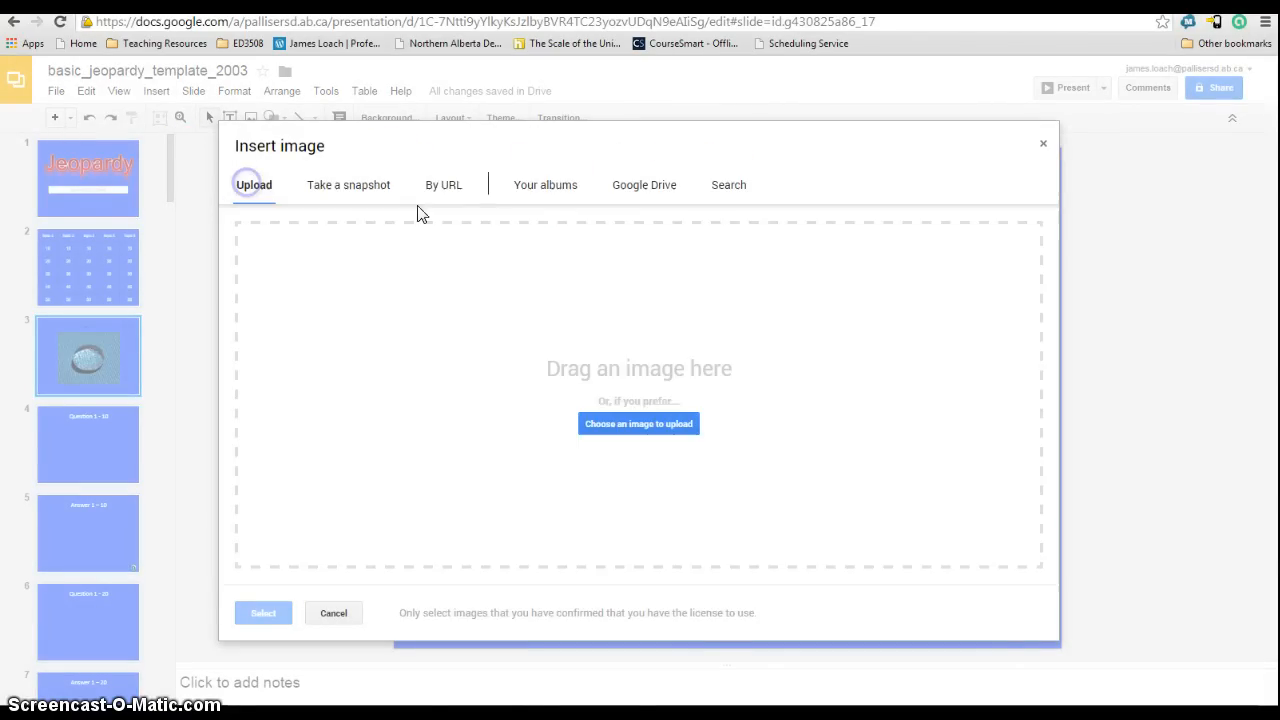
pyautogui.click(723, 193)
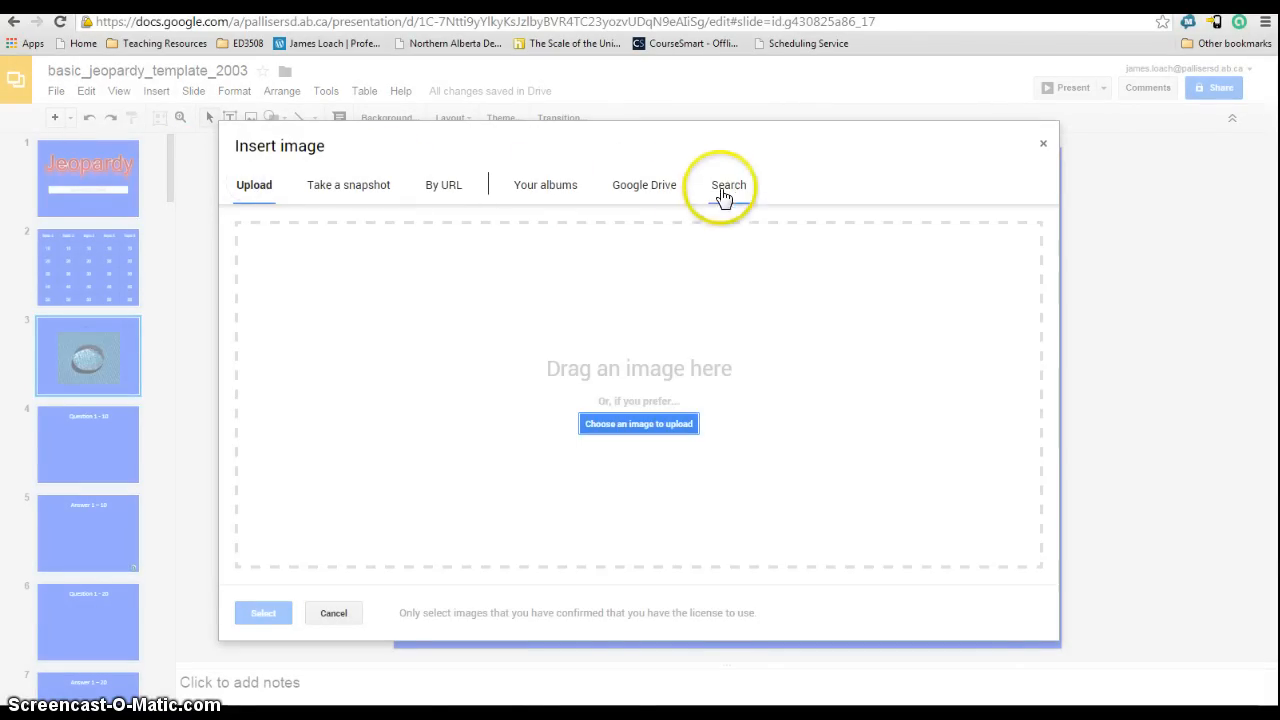
pyautogui.click(438, 231)
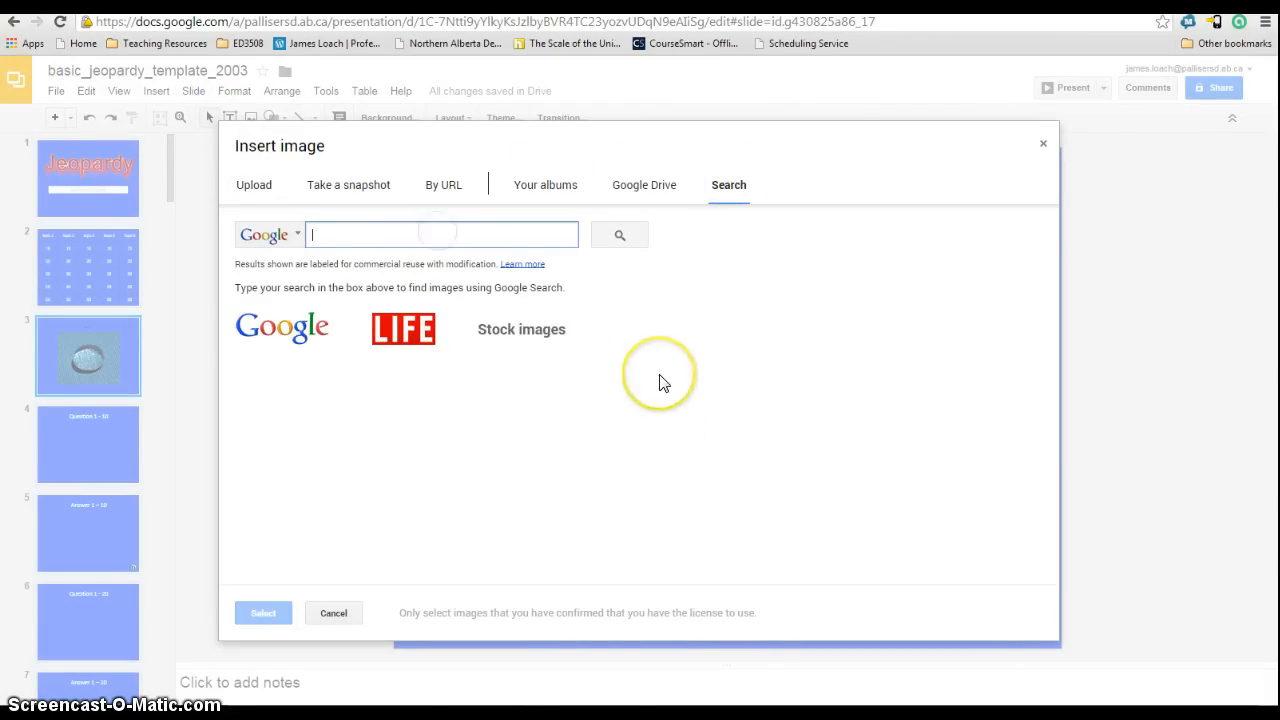
pyautogui.write('link from zelda')
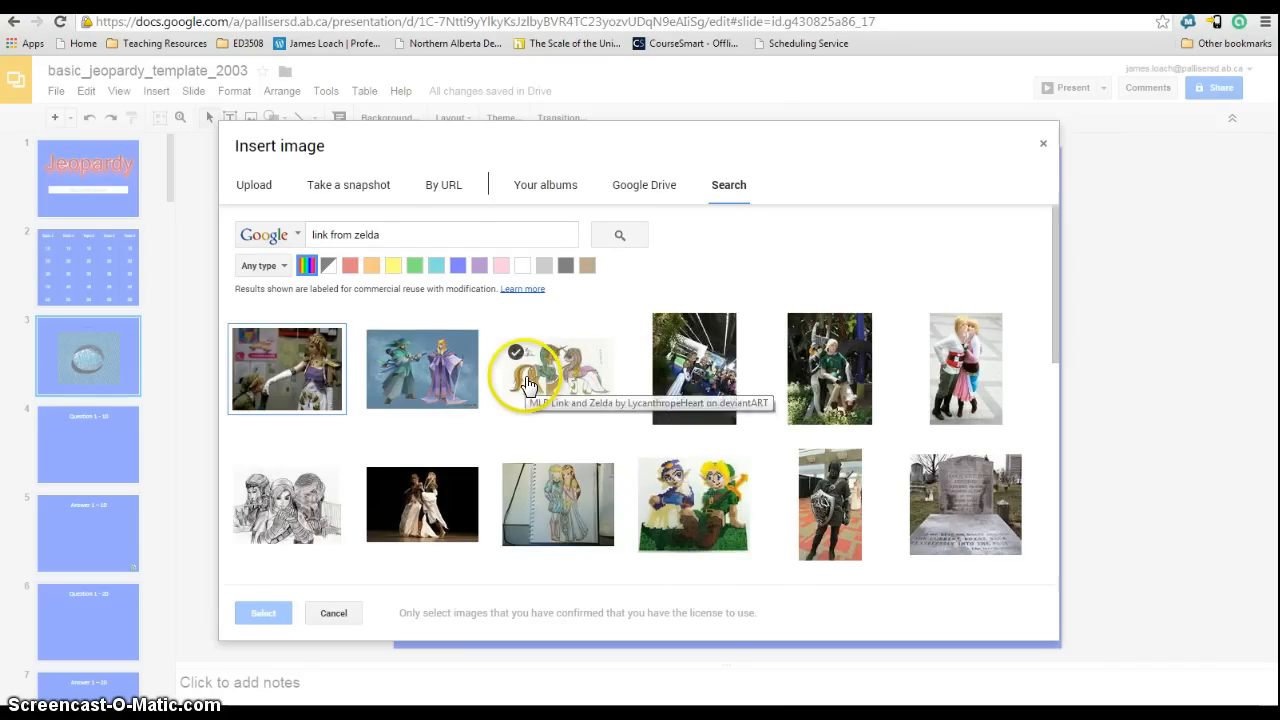
# - Refine the image search to "link from zelda n64" and insert the Link and Epona Ocarina of Time wallpaper
pyautogui.click(438, 223)
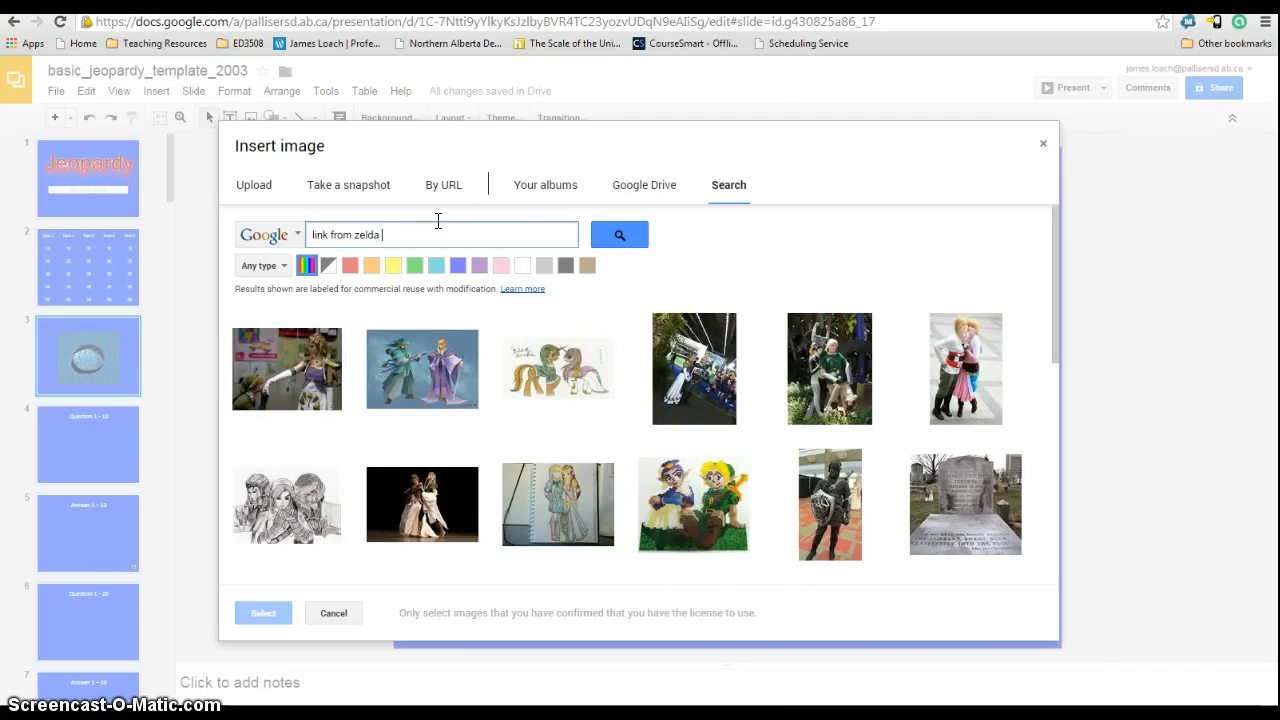
pyautogui.write('n64')
pyautogui.press('Return')
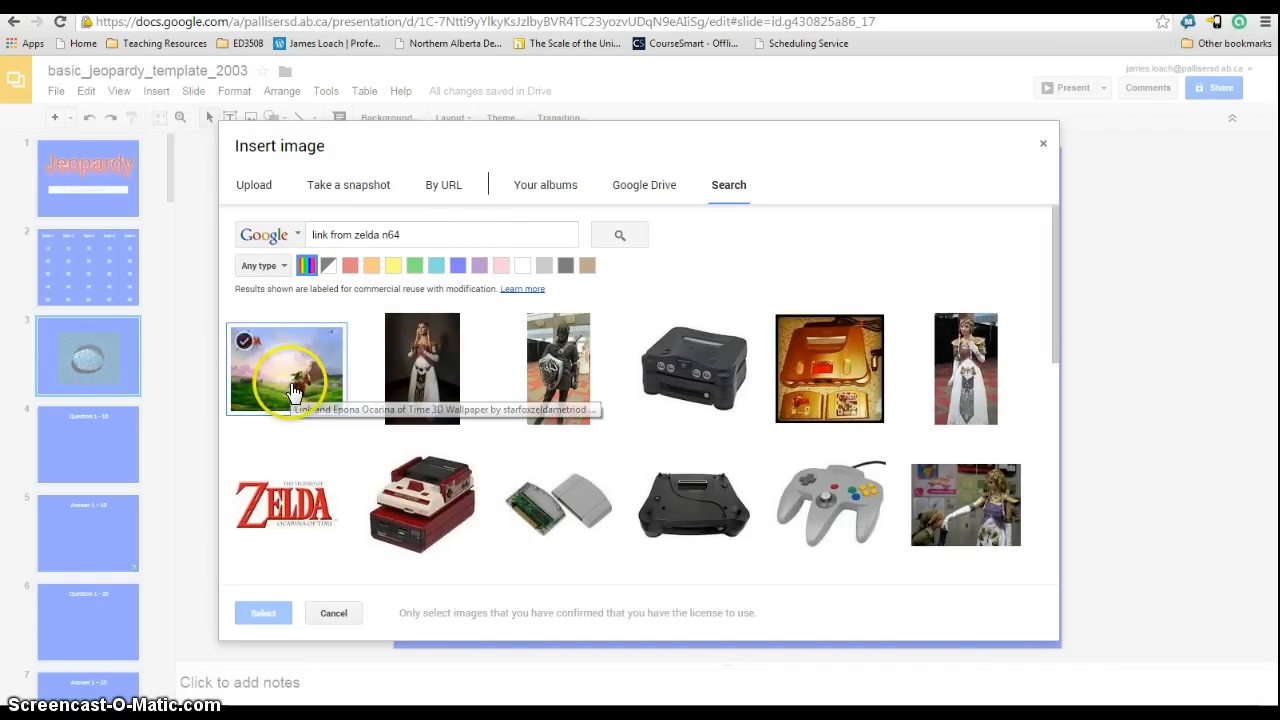
pyautogui.click(294, 390)
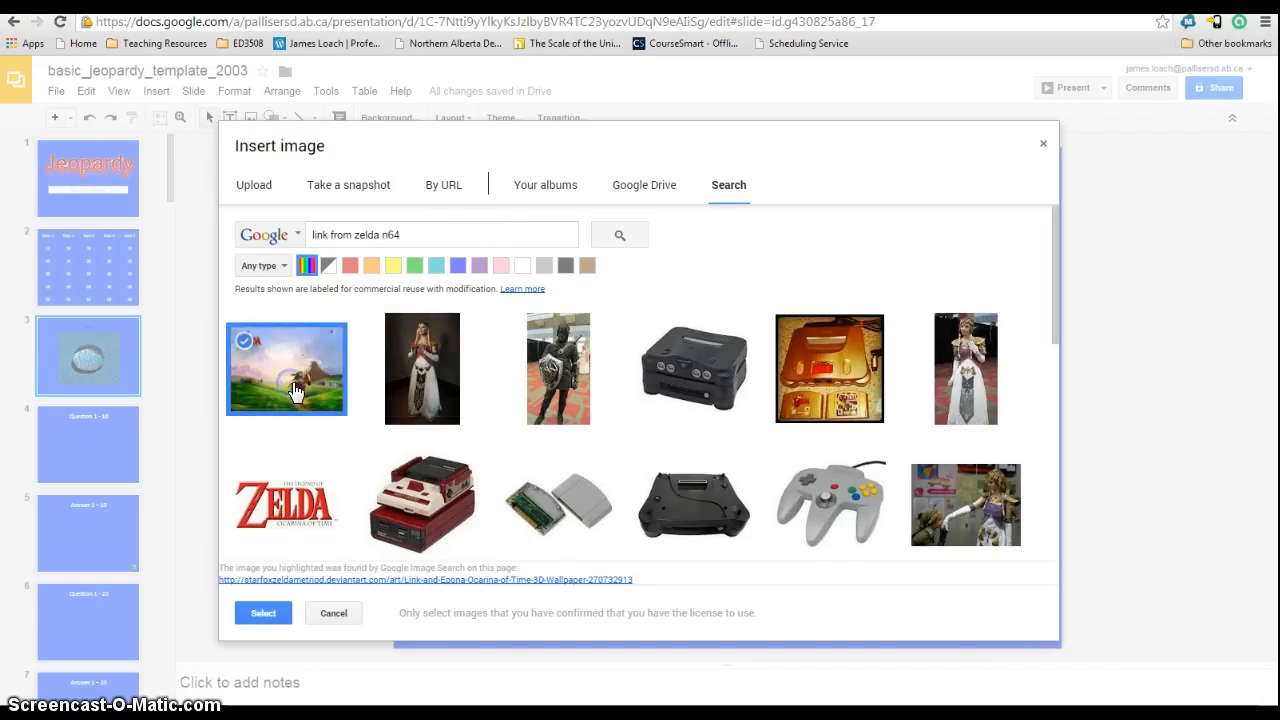
pyautogui.click(262, 612)
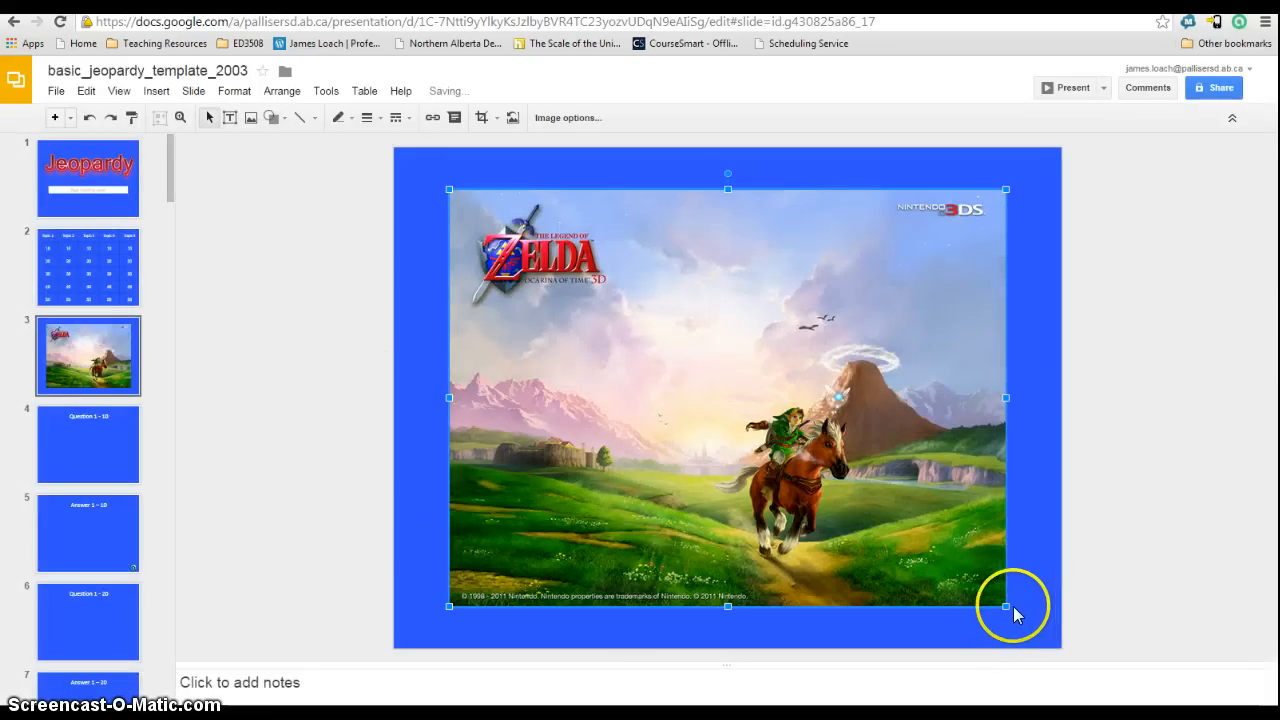
# - Shrink the Zelda image to roughly a third of its size and place it in the slide's lower-left corner
pyautogui.moveTo(1006, 606); pyautogui.dragTo(643, 273)
pyautogui.moveTo(540, 243); pyautogui.dragTo(491, 545)
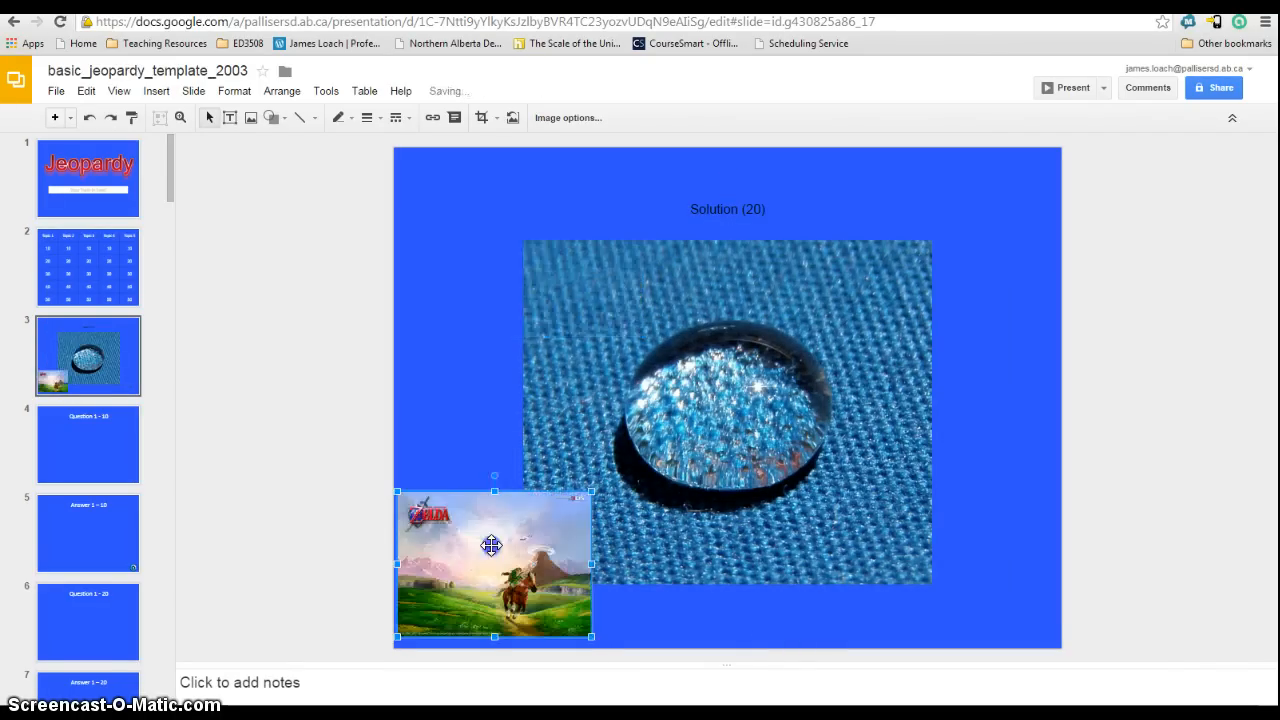
pyautogui.click(751, 625)
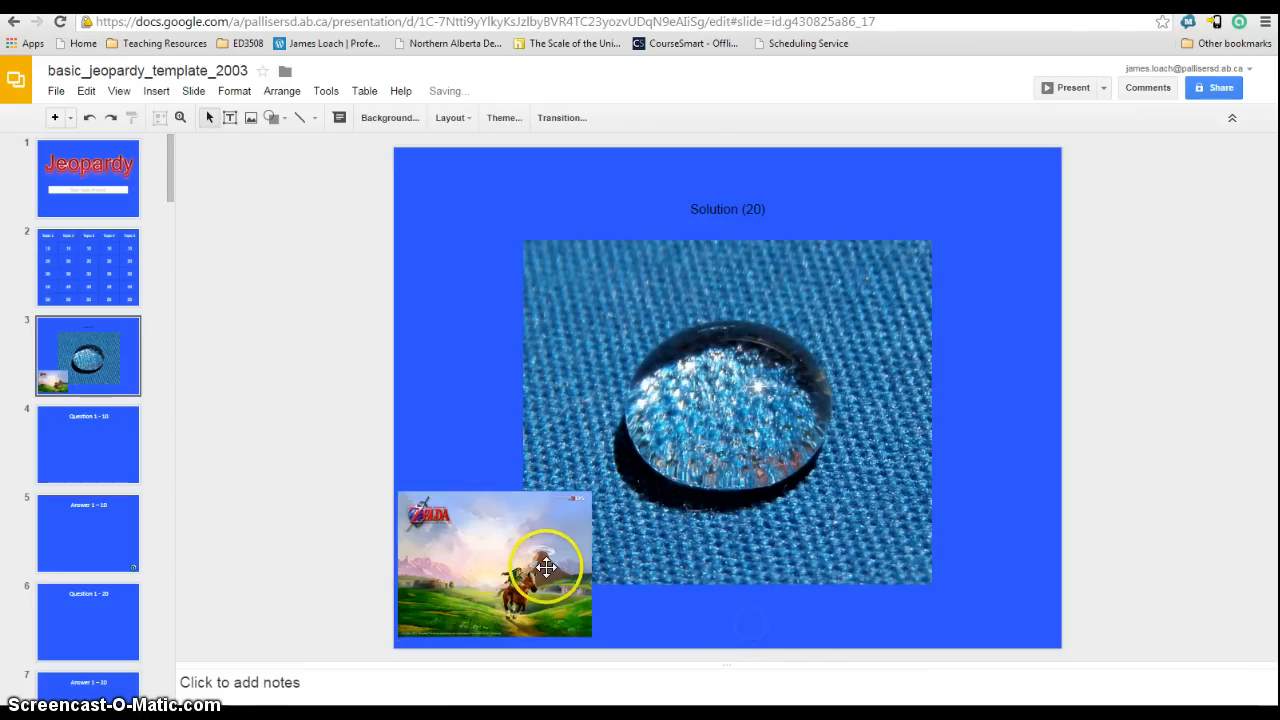
pyautogui.click(491, 545)
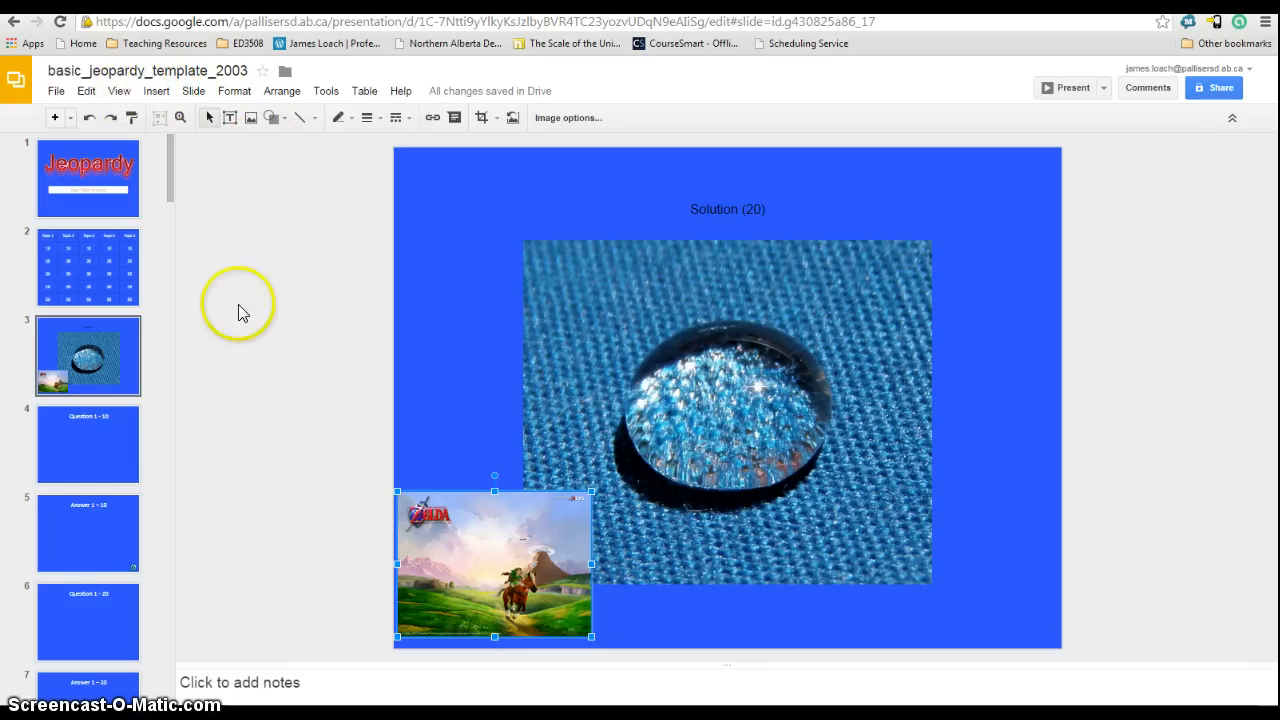
pyautogui.click(155, 93)
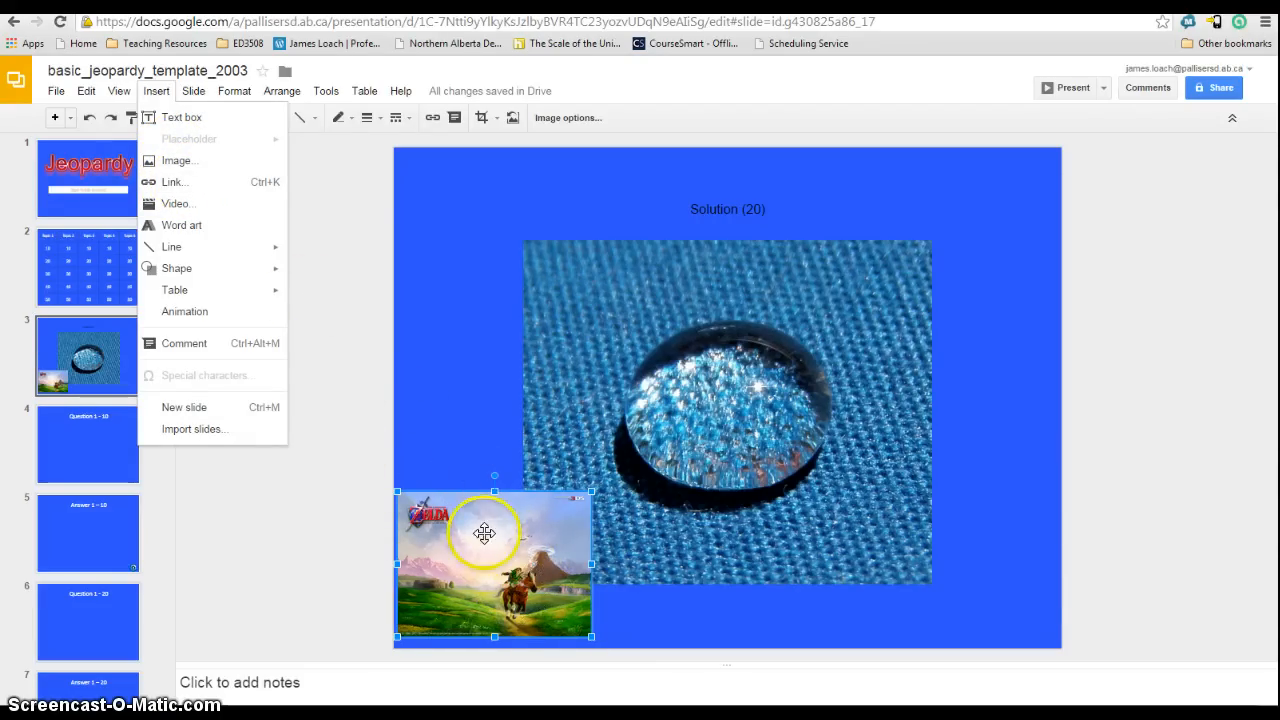
pyautogui.click(219, 188)
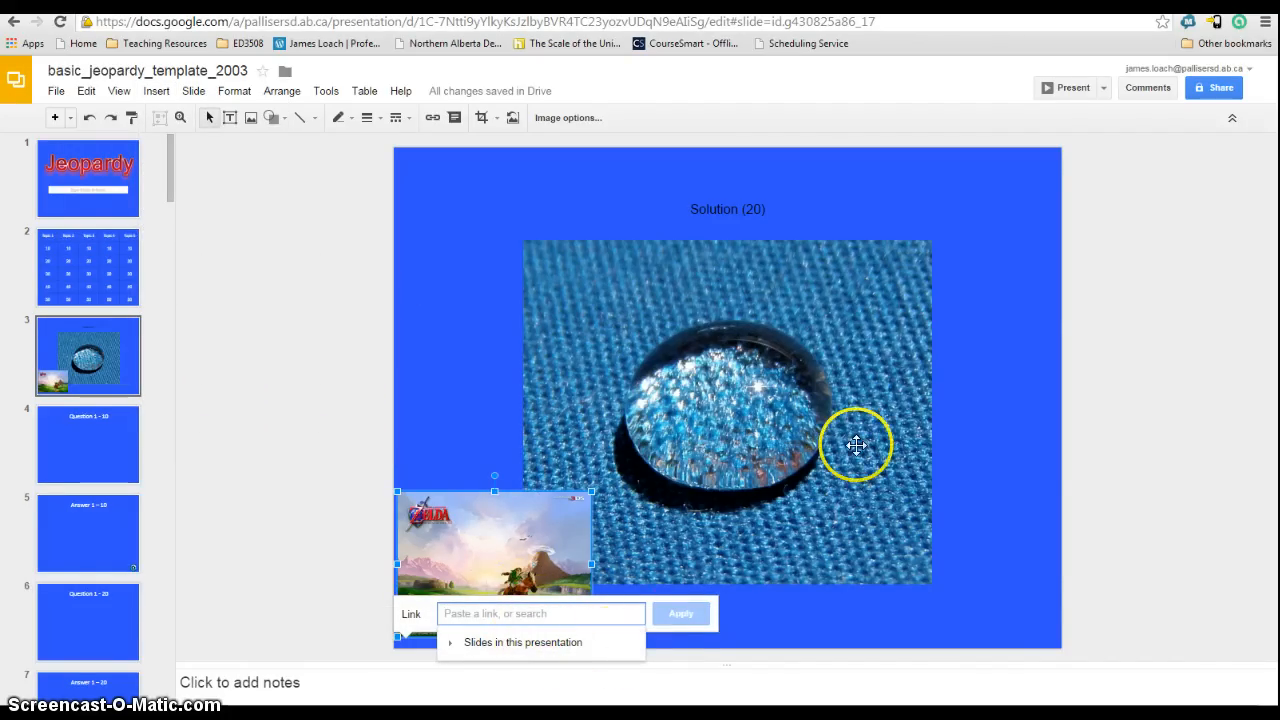
pyautogui.scroll(-1, 857, 446)
pyautogui.scroll(1, 530, 527)
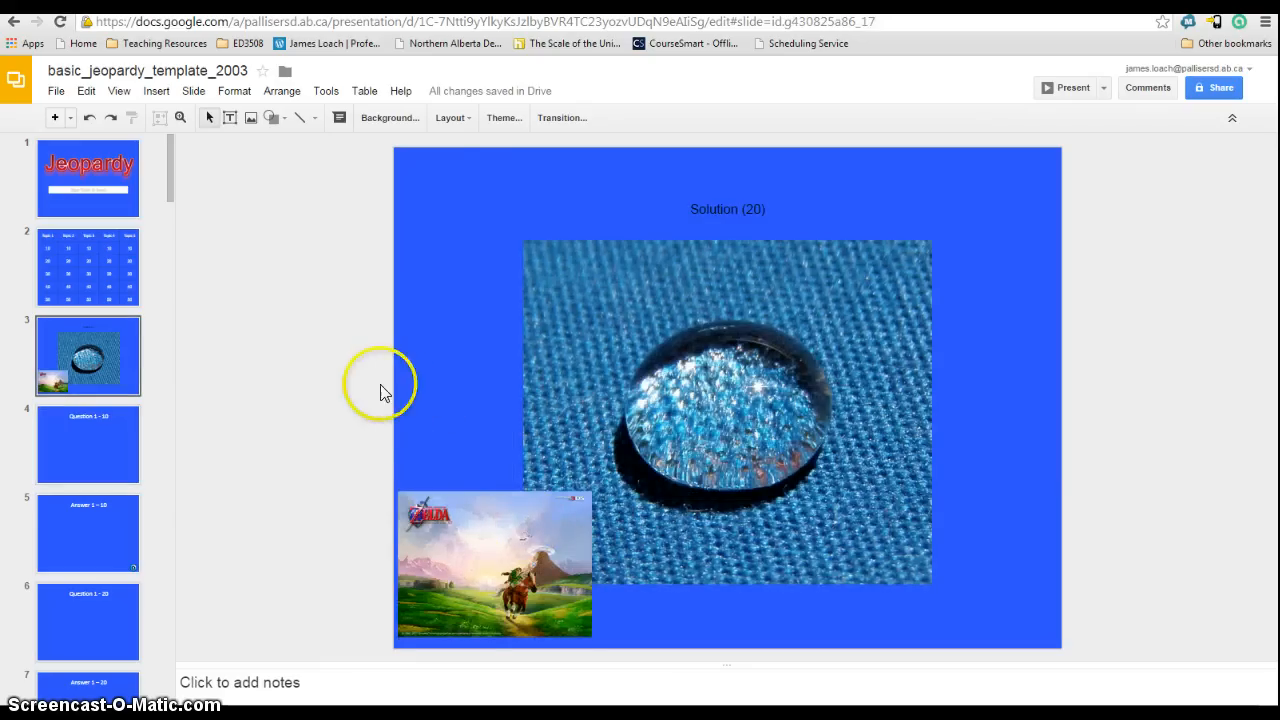
# - Link the Zelda image to Slide 2 of this presentation, the game board
pyautogui.click(497, 540)
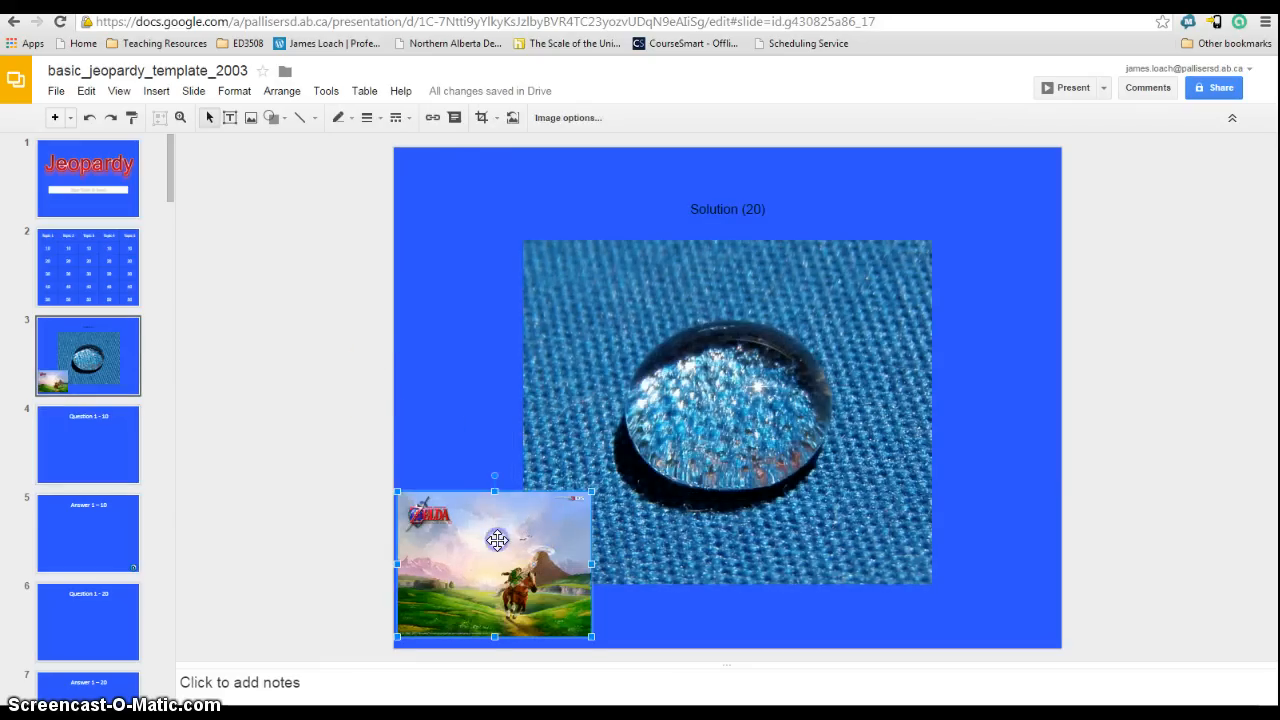
pyautogui.click(156, 90)
pyautogui.click(175, 183)
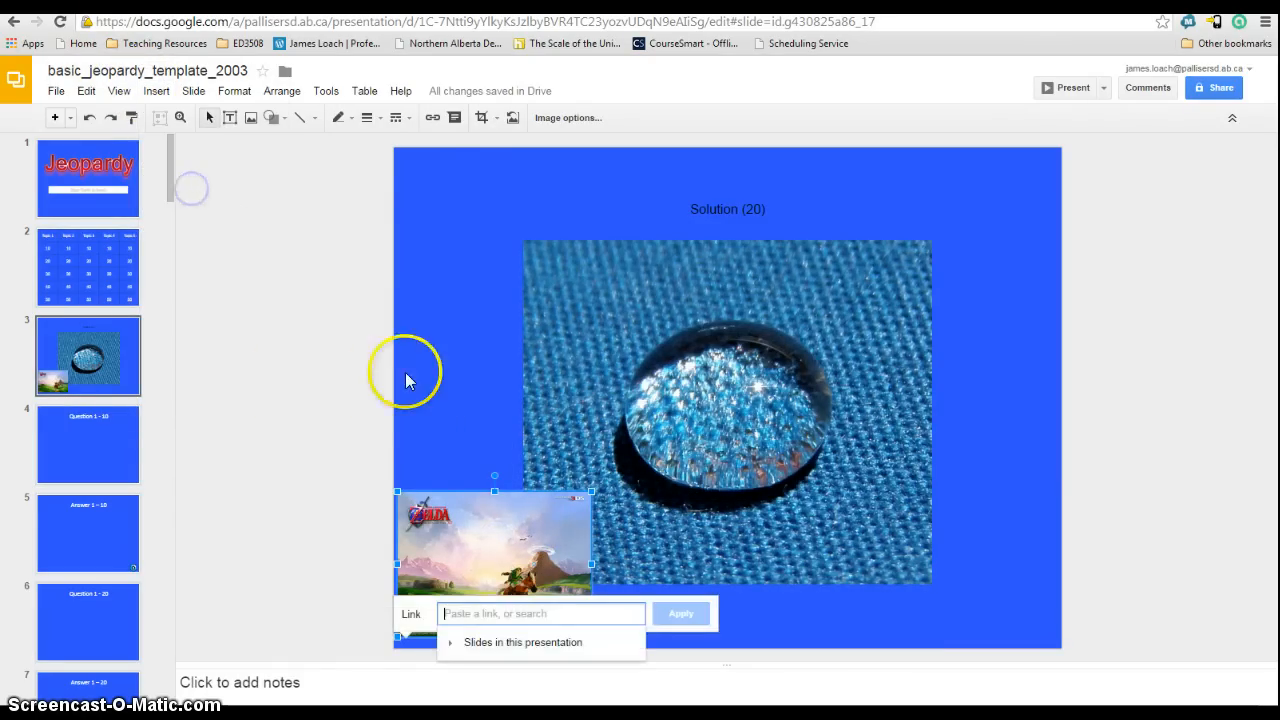
pyautogui.click(517, 645)
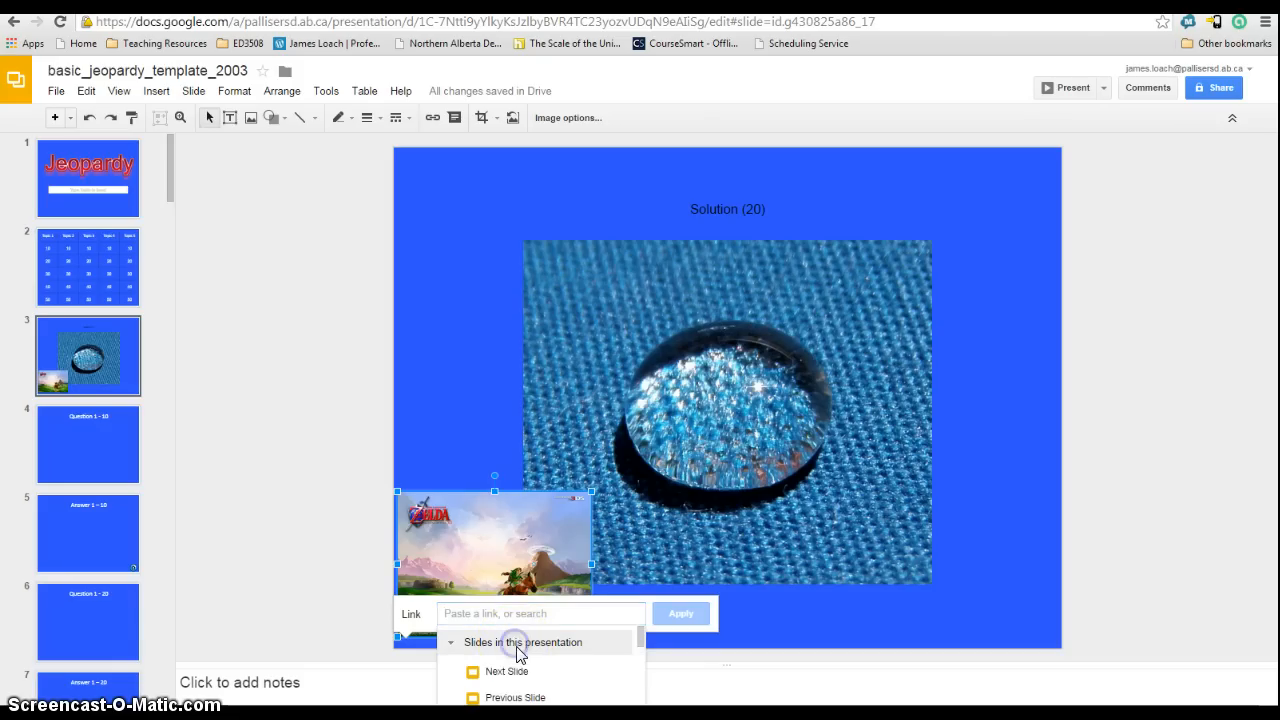
pyautogui.scroll(-2, 530, 685)
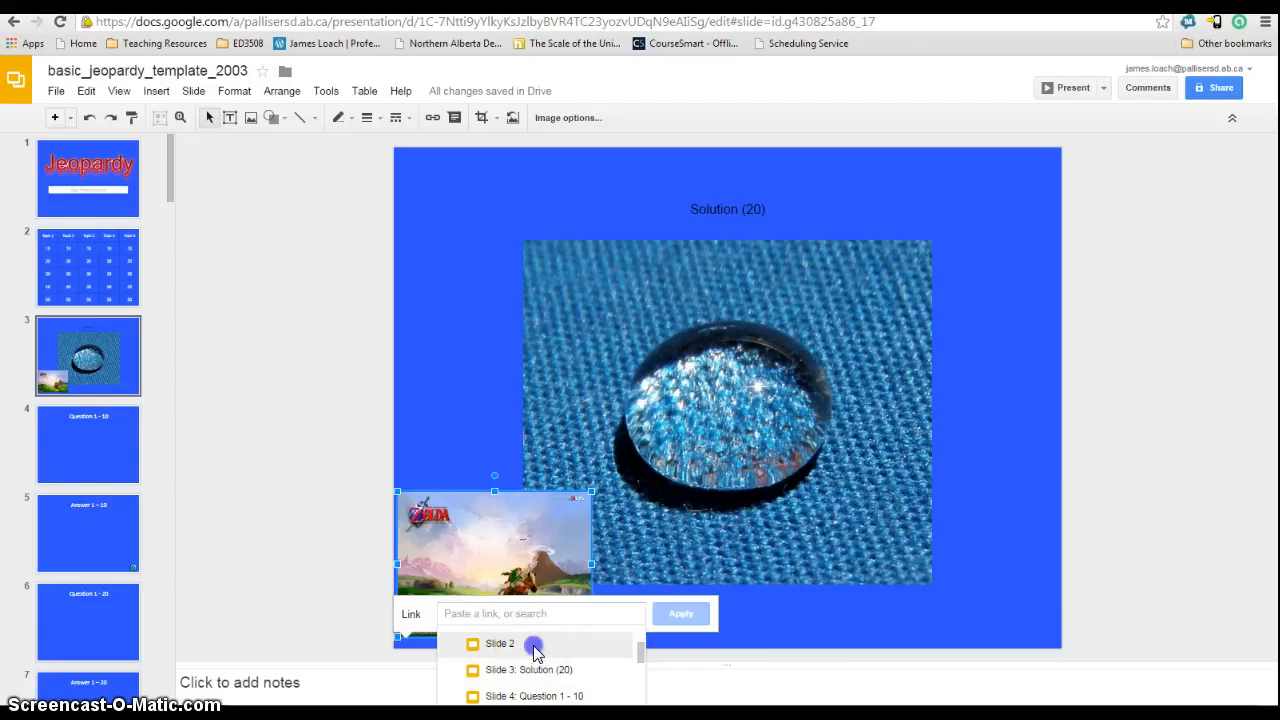
pyautogui.click(535, 648)
pyautogui.click(681, 615)
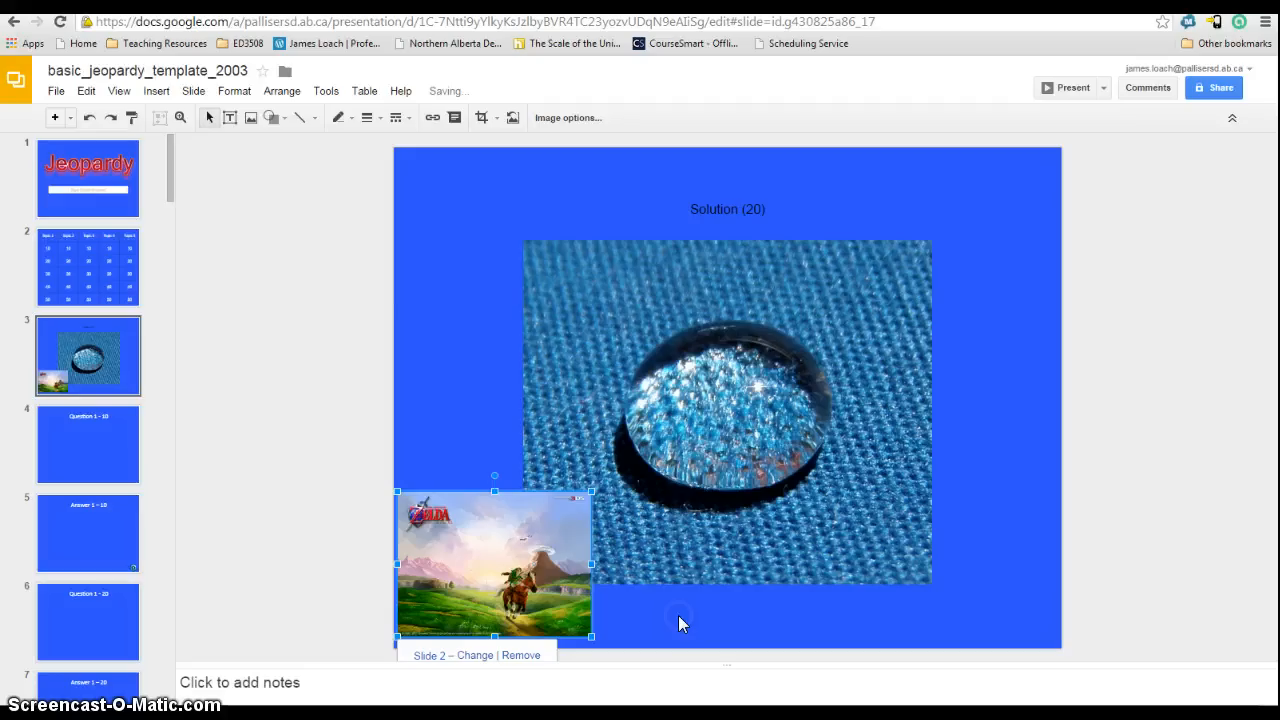
pyautogui.click(316, 323)
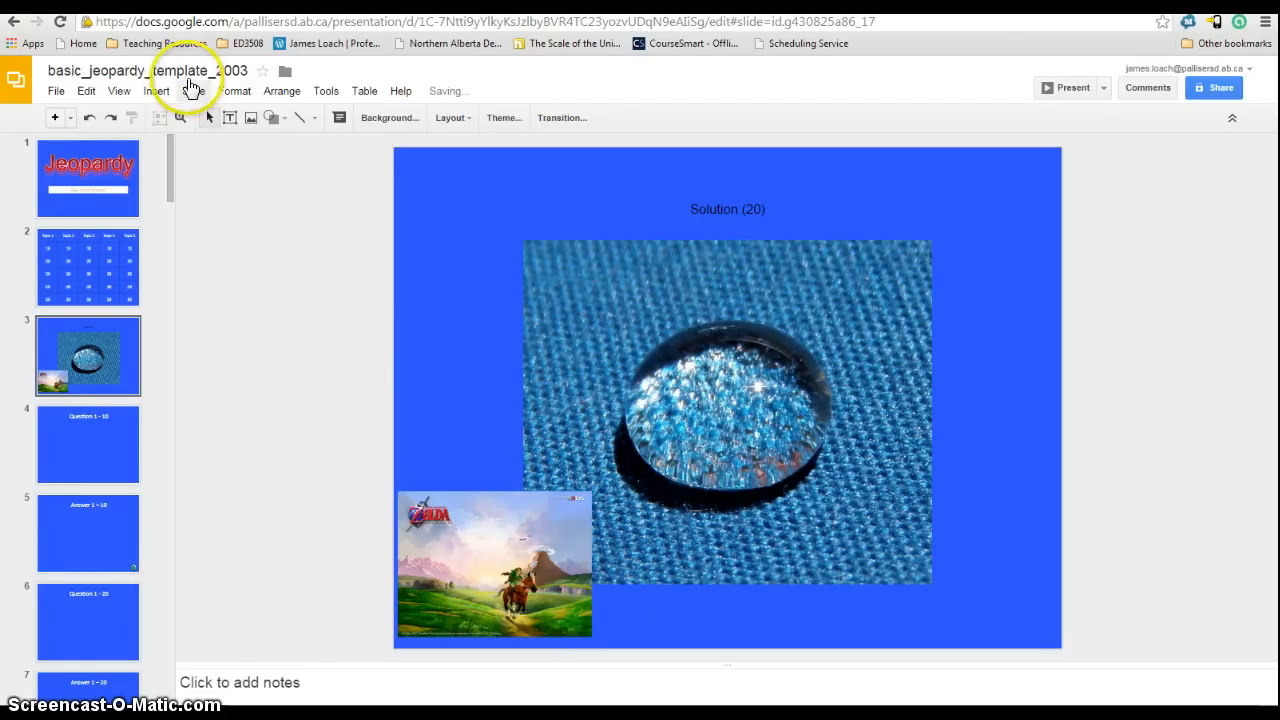
# - Present slide 3 in full screen, fade out the droplet image, and follow the Zelda image's link to the game board
pyautogui.click(124, 96)
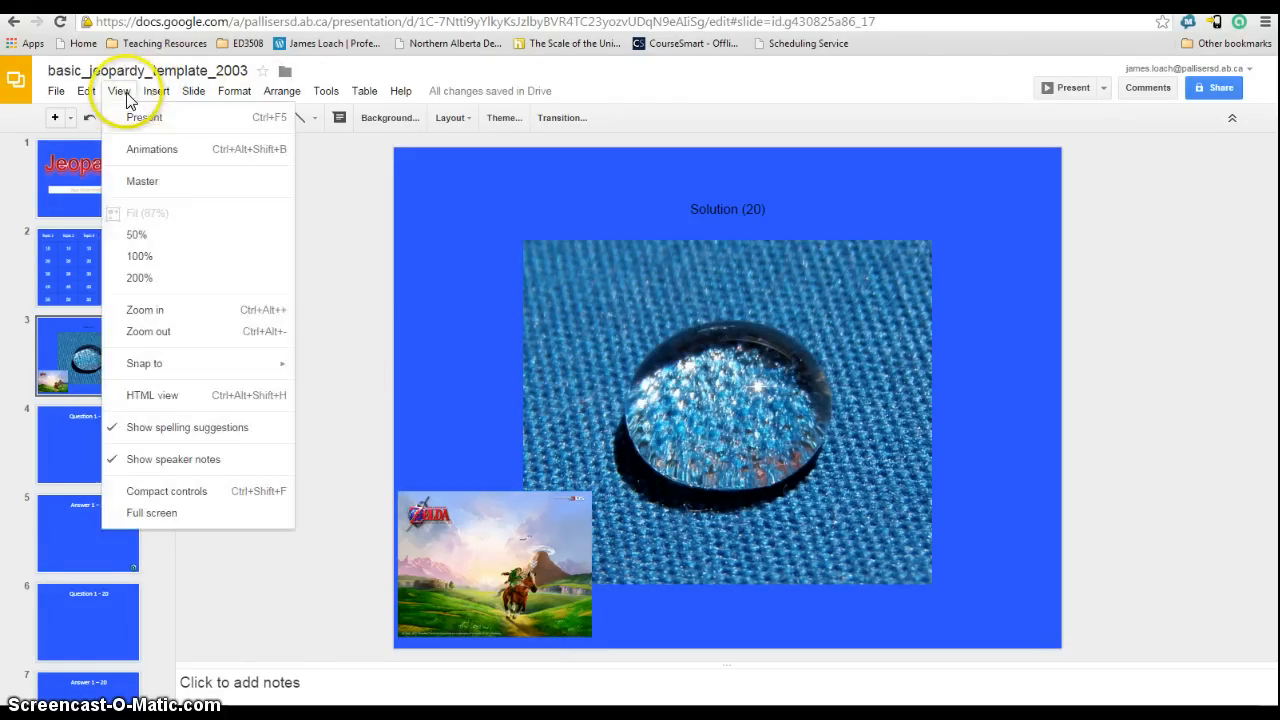
pyautogui.click(140, 118)
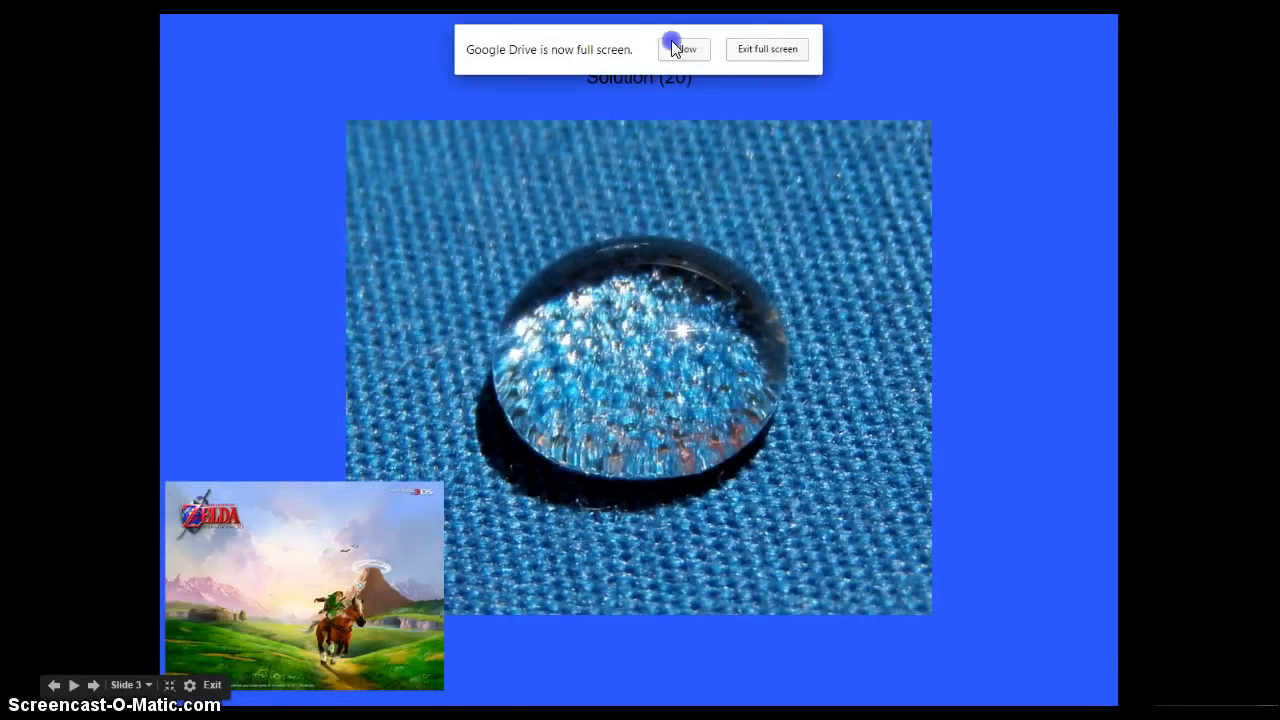
pyautogui.click(674, 48)
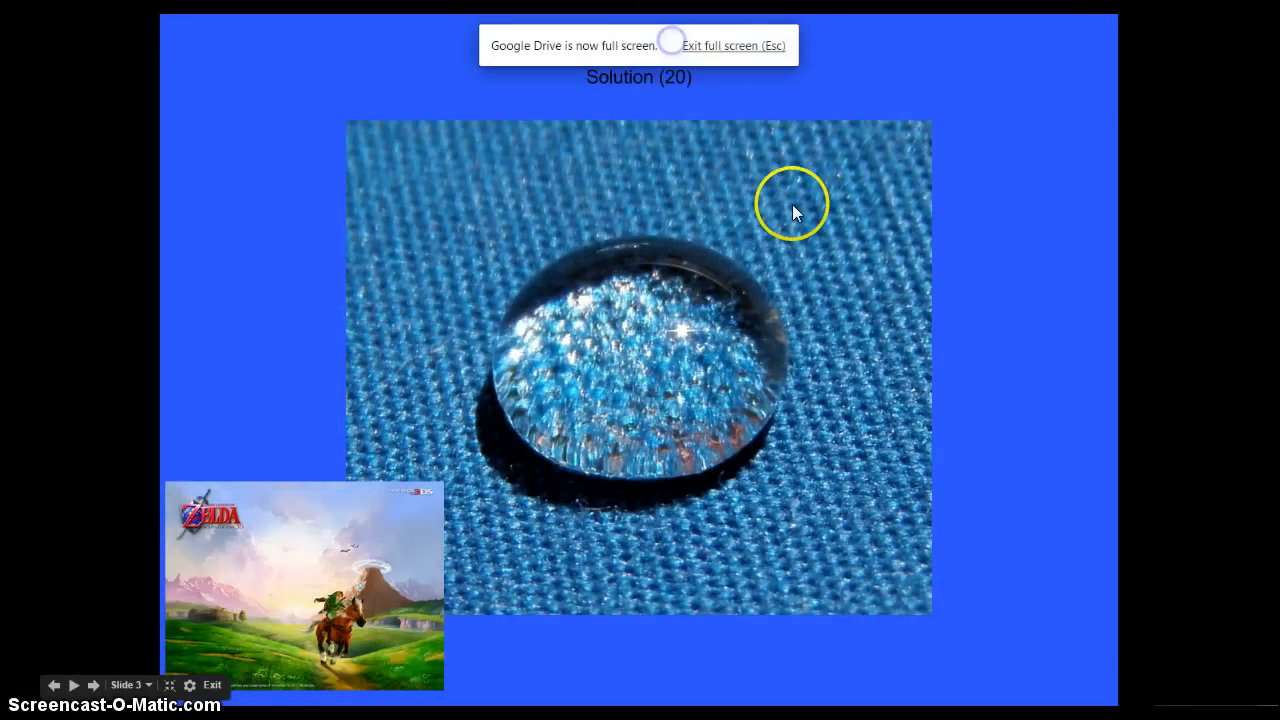
pyautogui.click(962, 256)
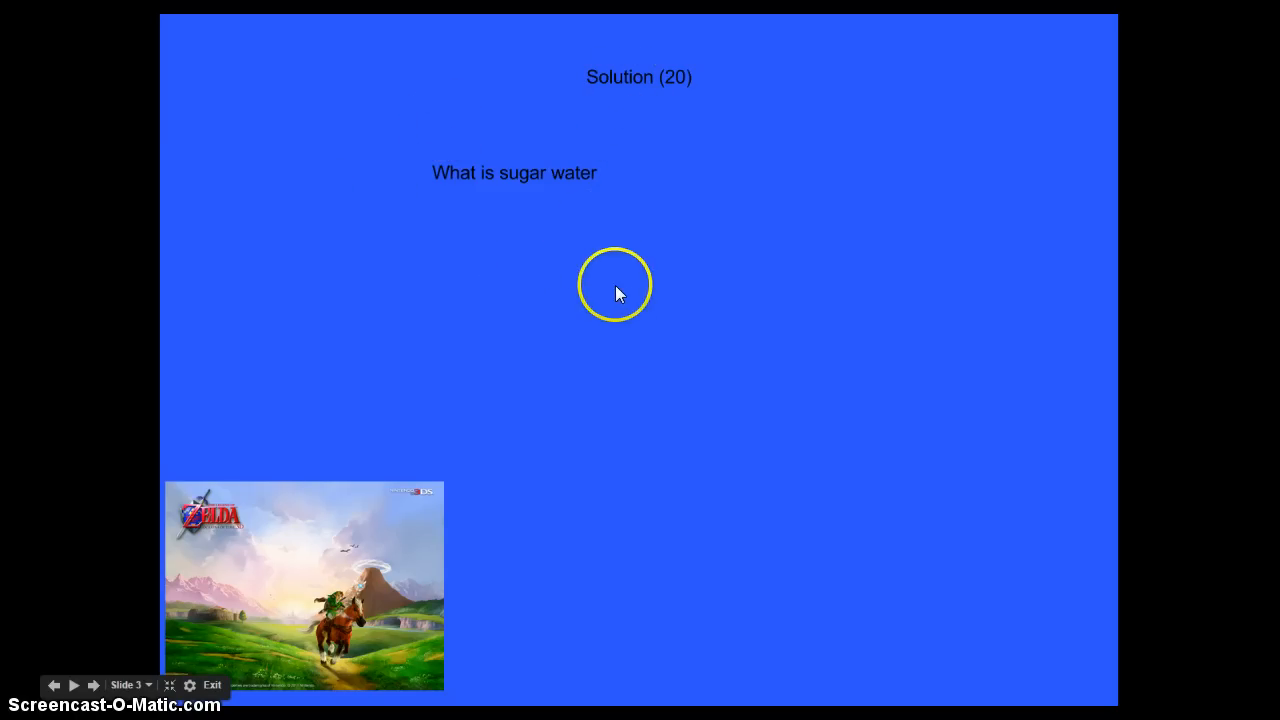
pyautogui.click(278, 556)
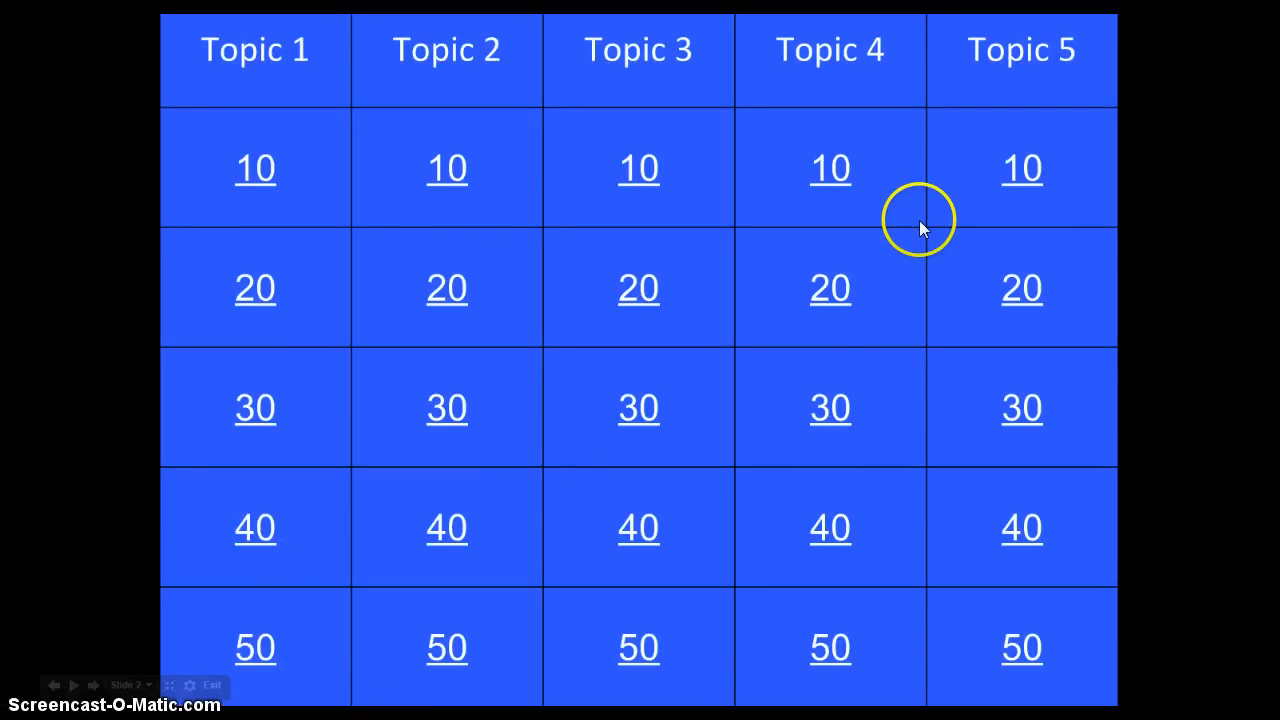
# - Test the 10-point link under Topic 1 on the presented game board and close the browser tab it opens
pyautogui.click(262, 182)
pyautogui.click(360, 268)
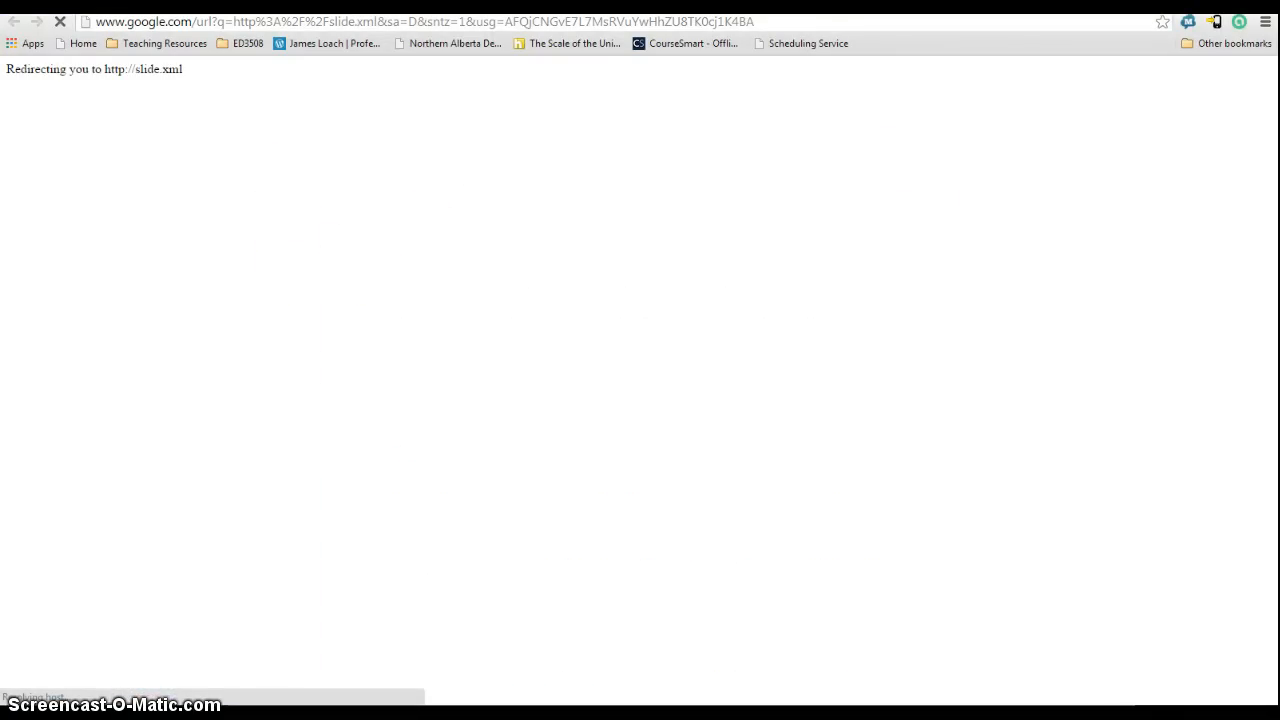
pyautogui.hotkey('ctrl', 'w')
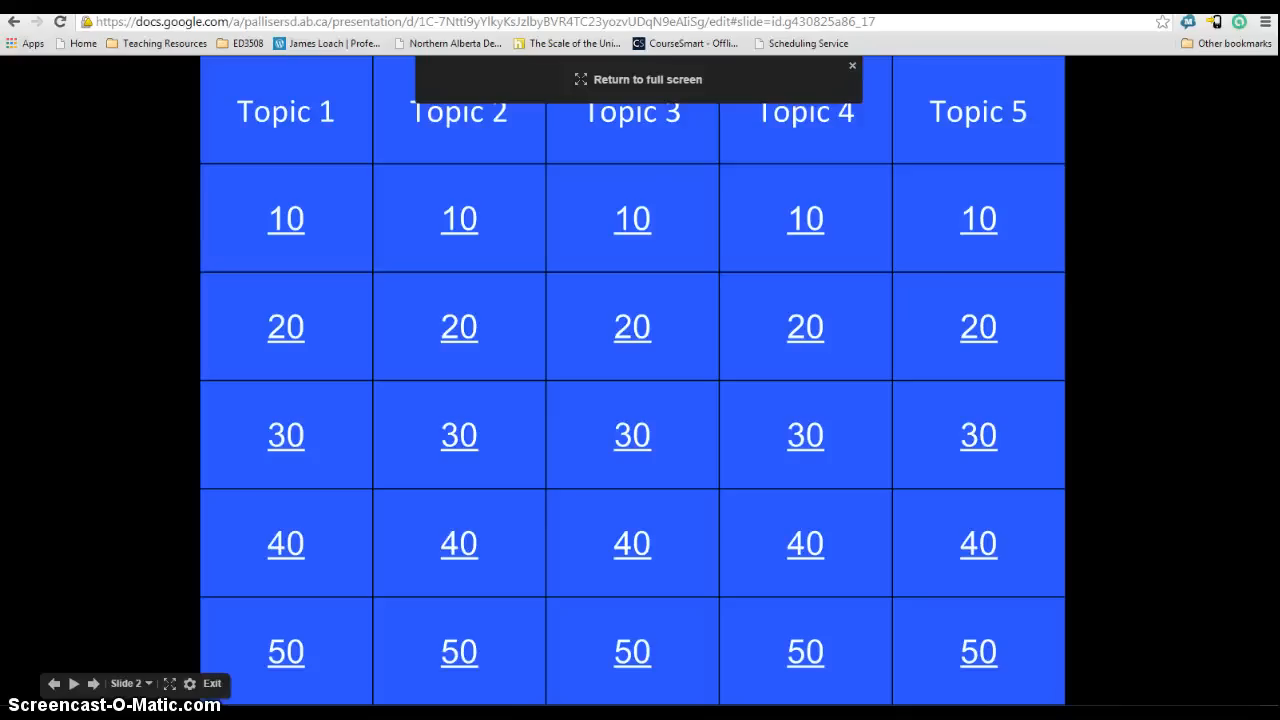